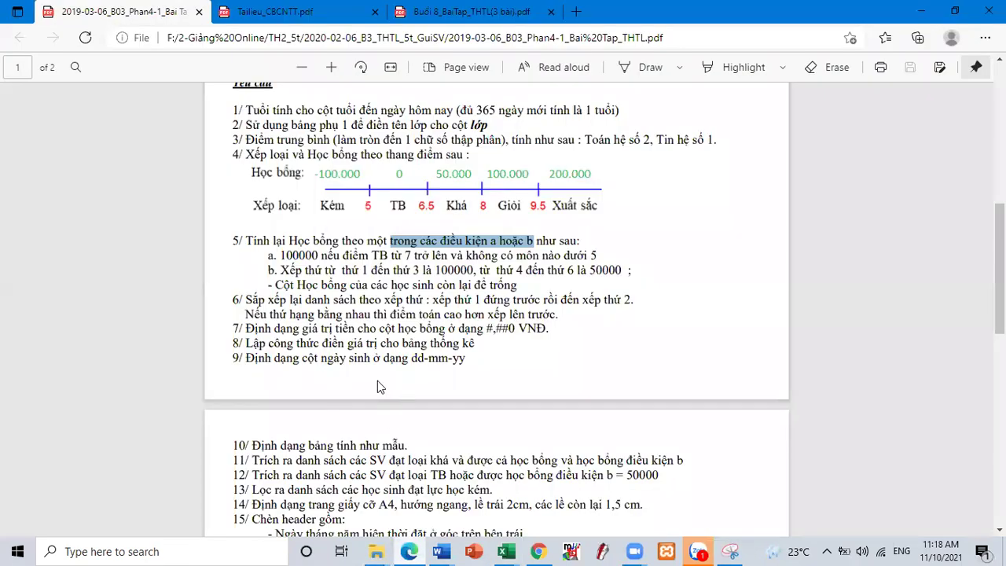
- Switch to the Excel workbook and start the Học bổng formula in P5 as =if(K5>=9,5;200000;)
scroll(388, 299, "down", 1)
scroll(330, 297, "up", 2)
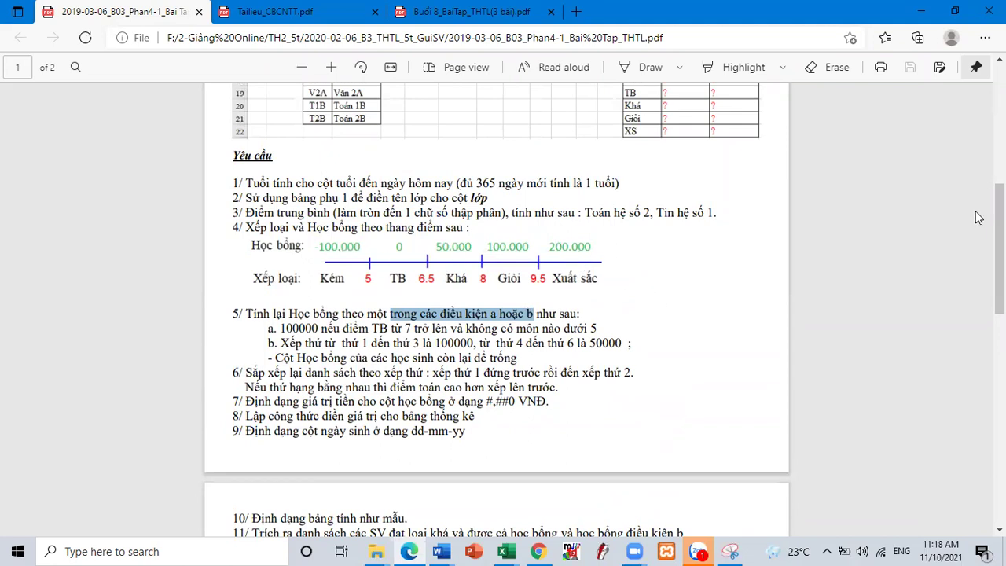
left_click(935, 7)
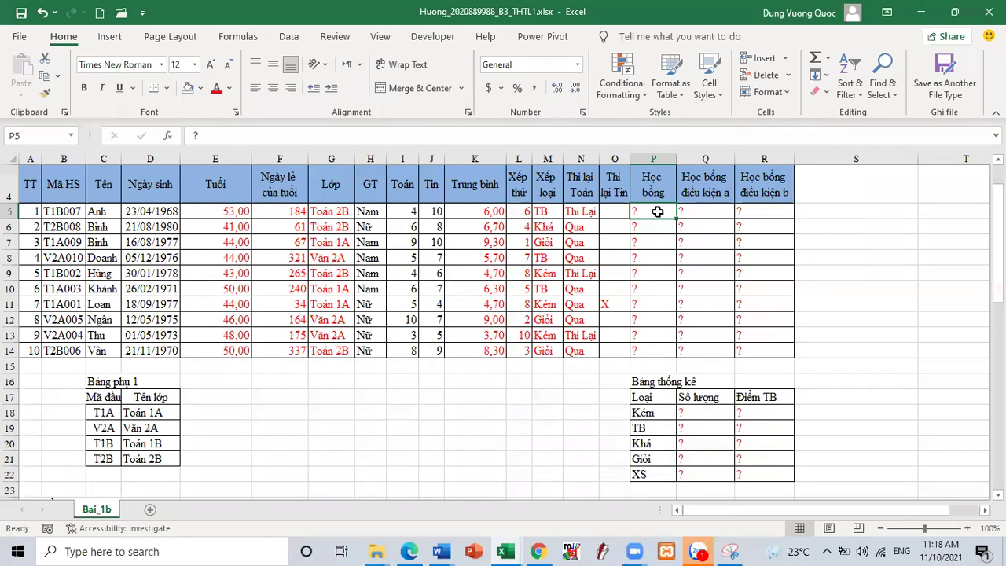
type("=")
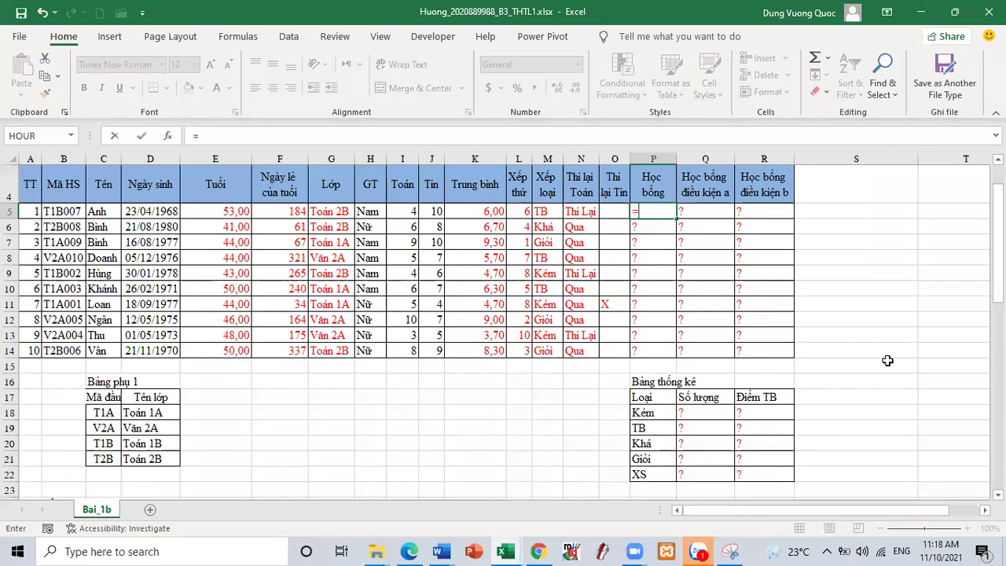
type("if()")
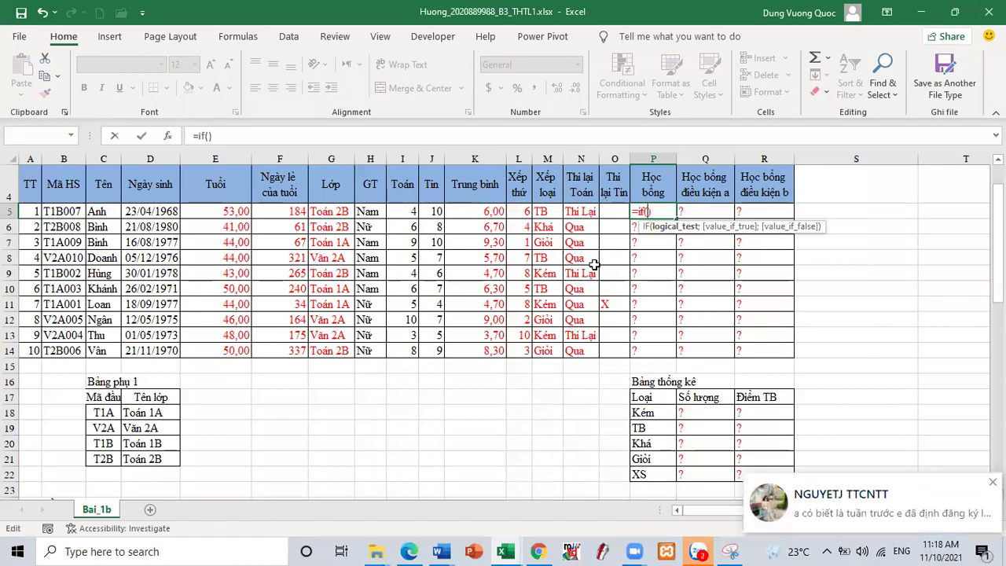
left_click(484, 212)
type(">=9")
type(",5;")
type("200")
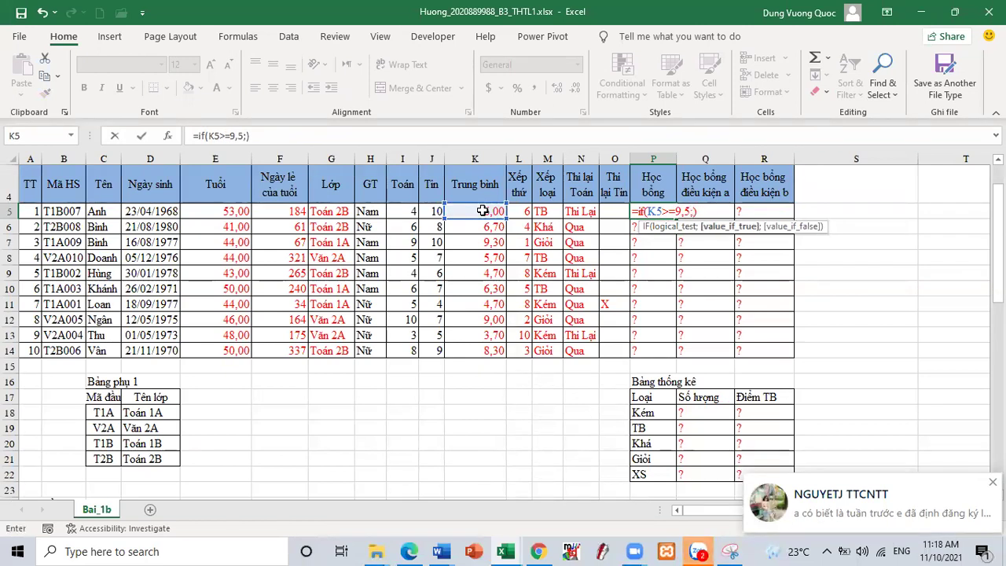
type("00")
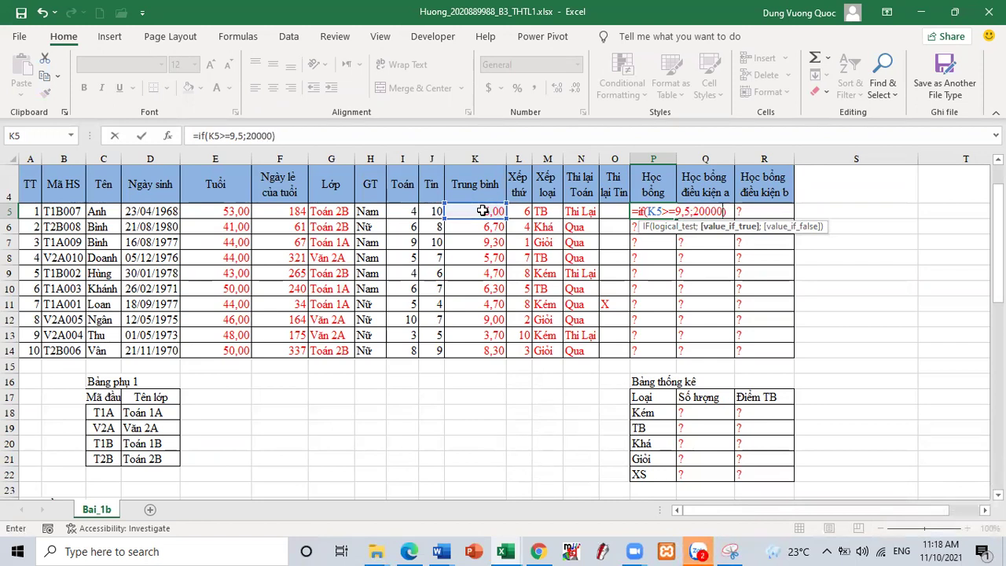
type("0;")
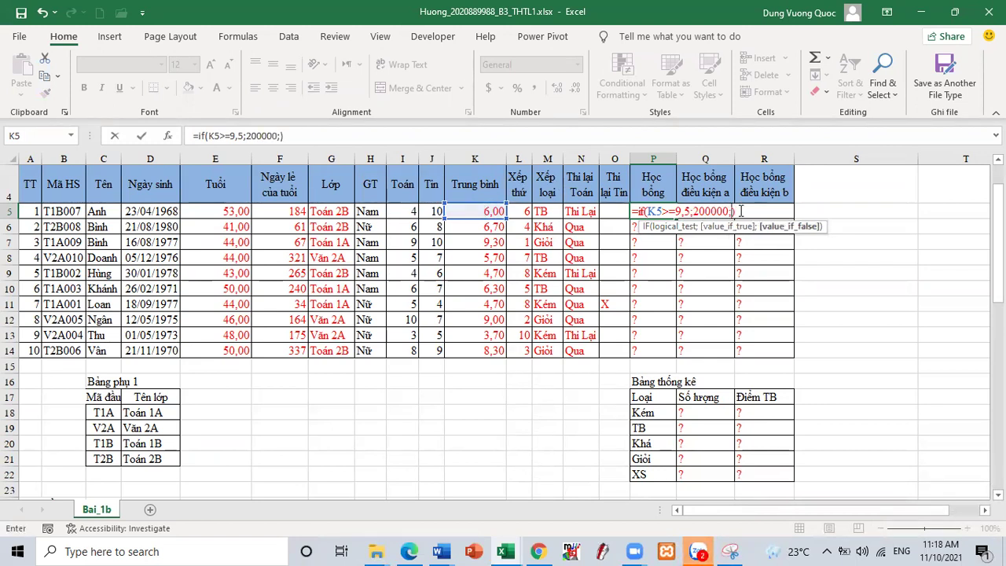
- Copy the IF expression into its own value_if_false argument and change the copy to return 100000 for K5>=8
left_click_drag(735, 210, 639, 211)
key("ctrl+c")
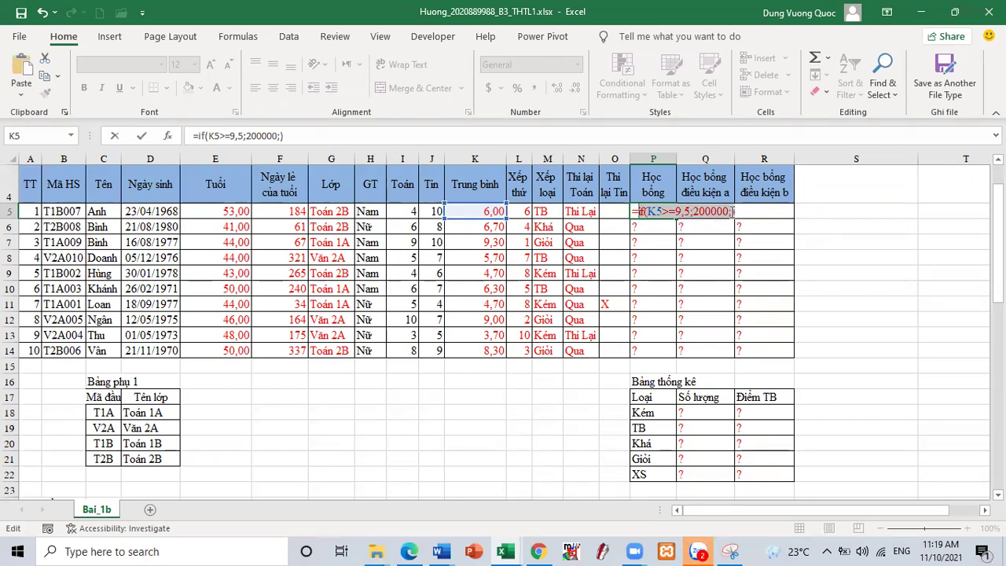
left_click(734, 210)
key("ctrl+v")
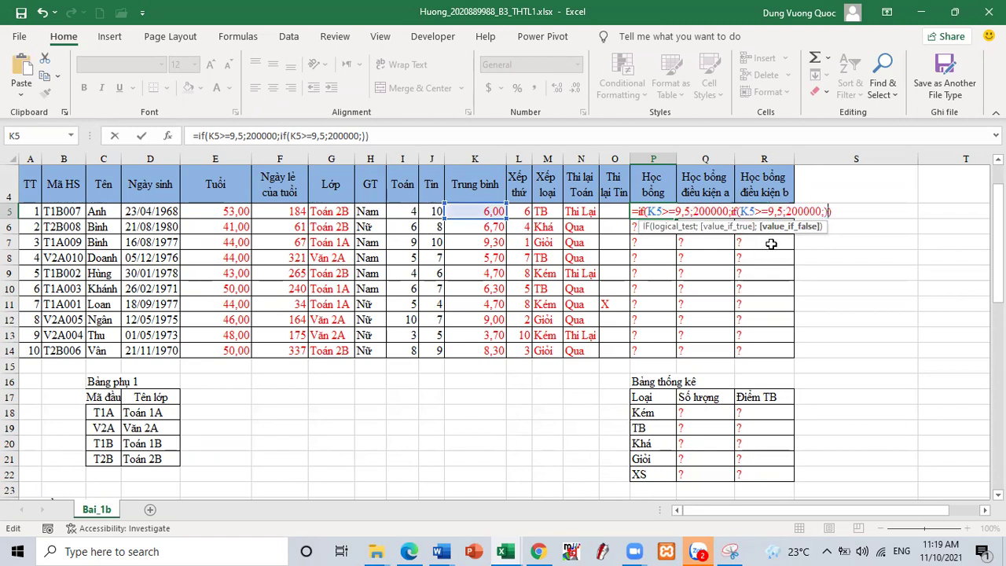
left_click(782, 211)
key("BackSpace")
key("BackSpace")
key("BackSpace")
type("8")
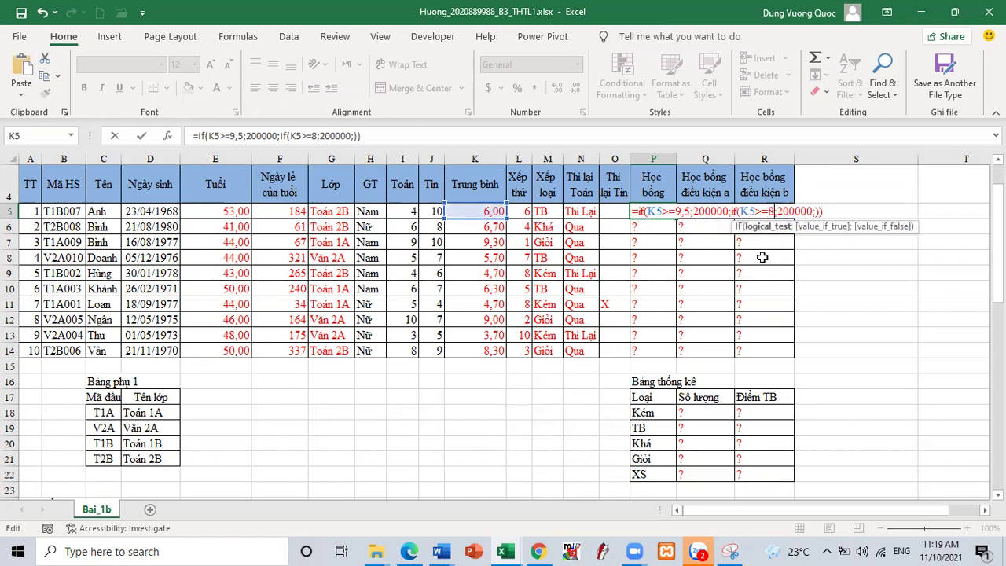
left_click(781, 211)
key("BackSpace")
type("1")
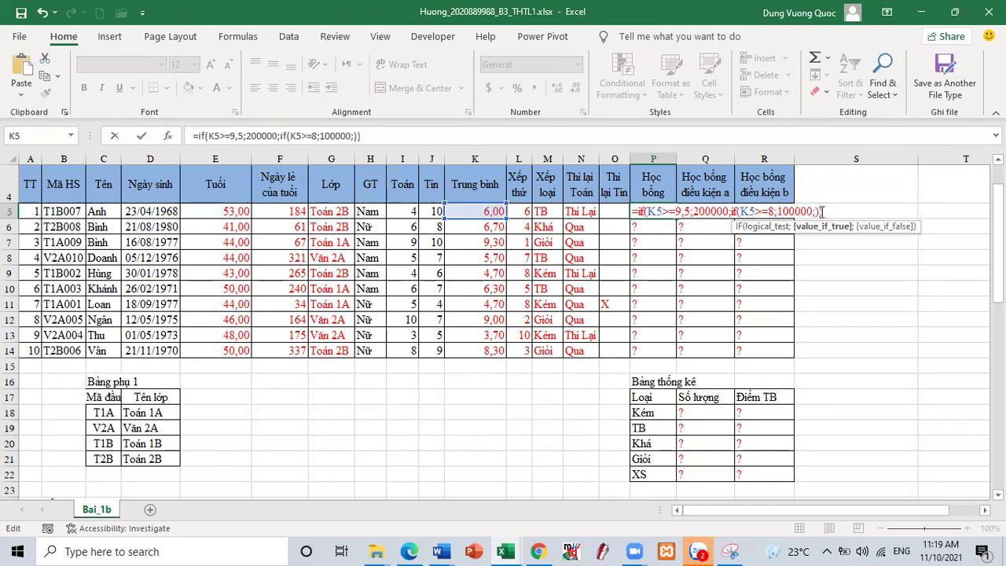
- Nest a third IF copy in the P5 formula that returns 50000 for K5>=6,5
key("Right")
key("Right")
key("Right")
key("Right")
key("Right")
key("Right")
key("ctrl+v")
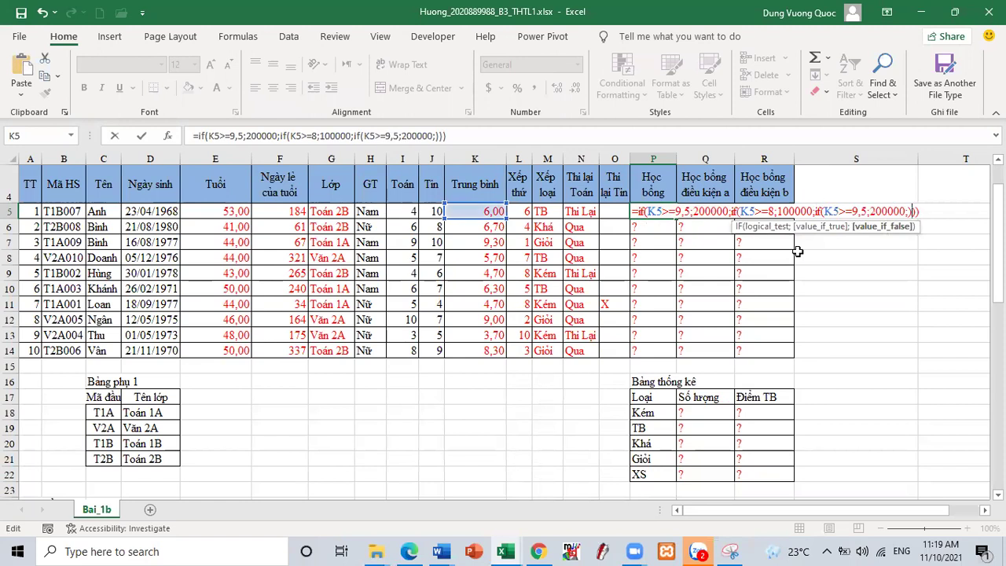
left_click(861, 212)
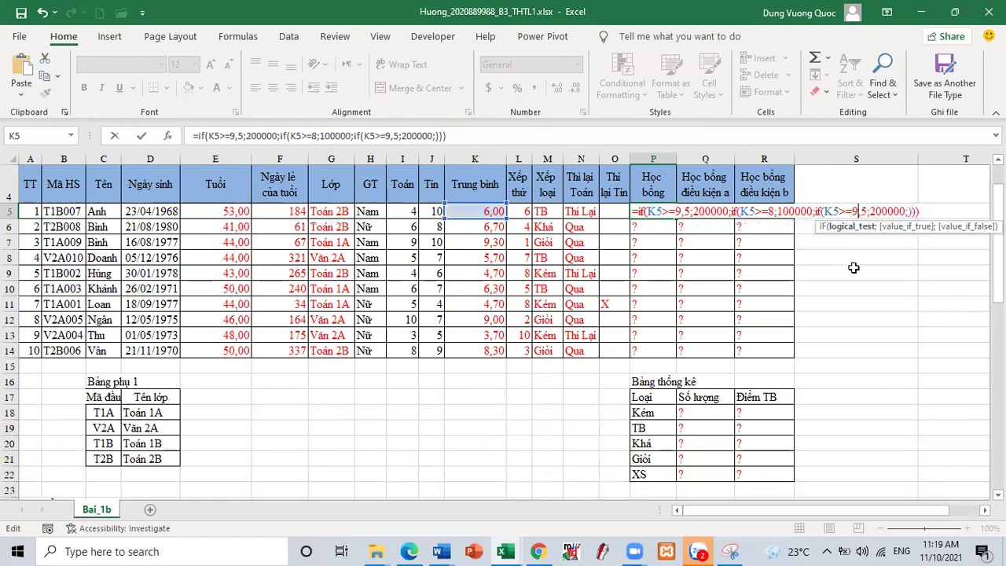
key("BackSpace")
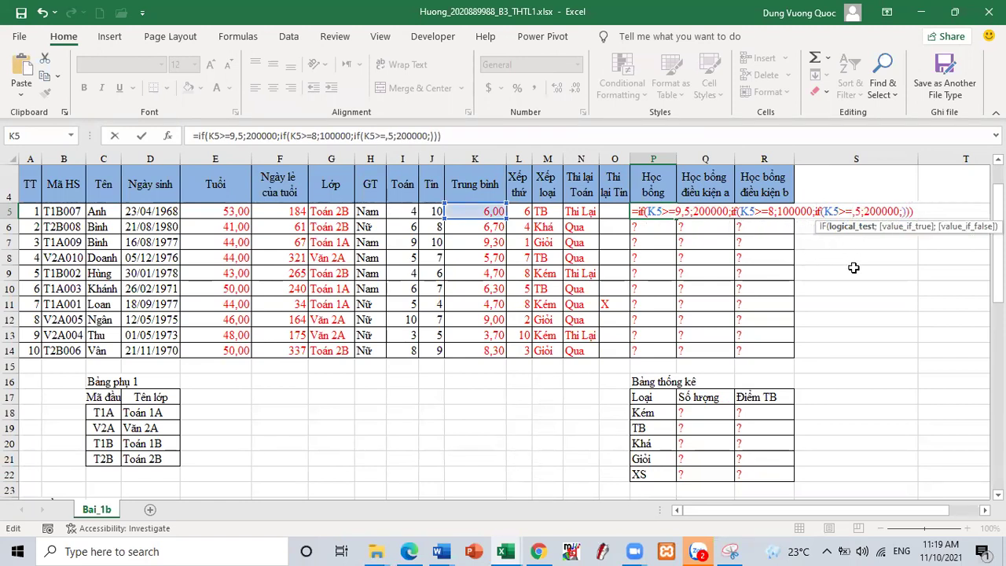
type("6")
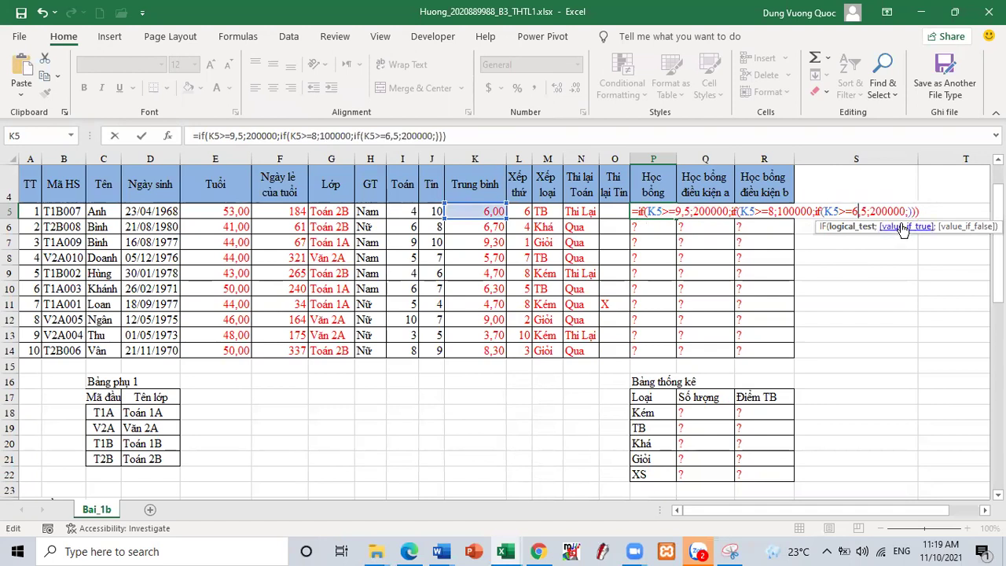
scroll(503, 330, "right", 3)
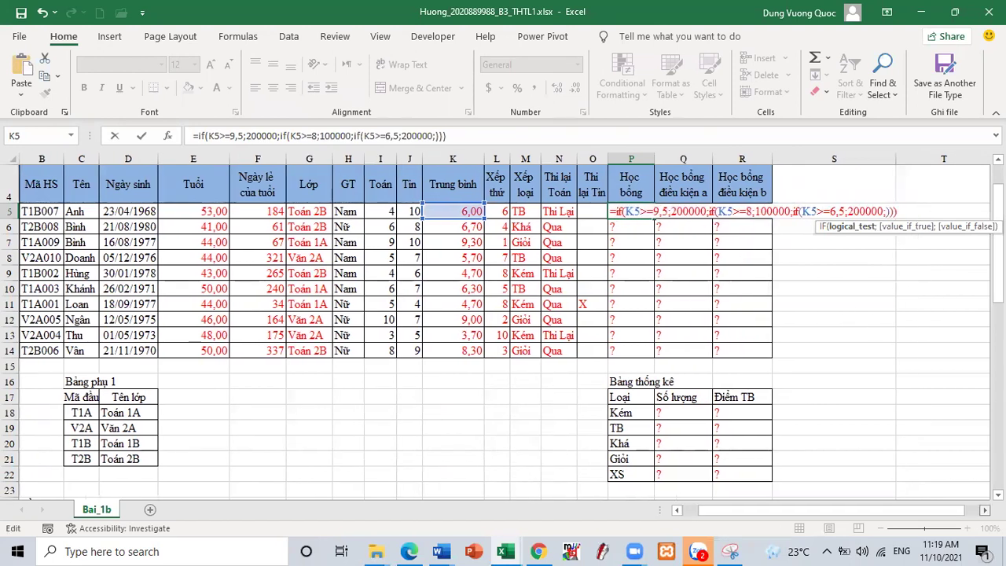
scroll(687, 375, "right", 1)
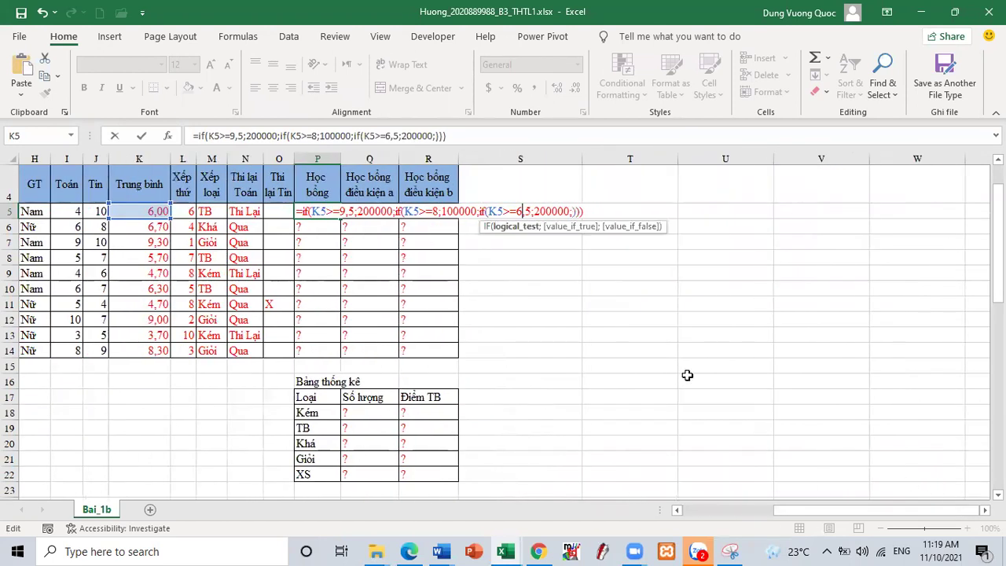
left_click(535, 211)
key("Delete")
key("Delete")
type("5")
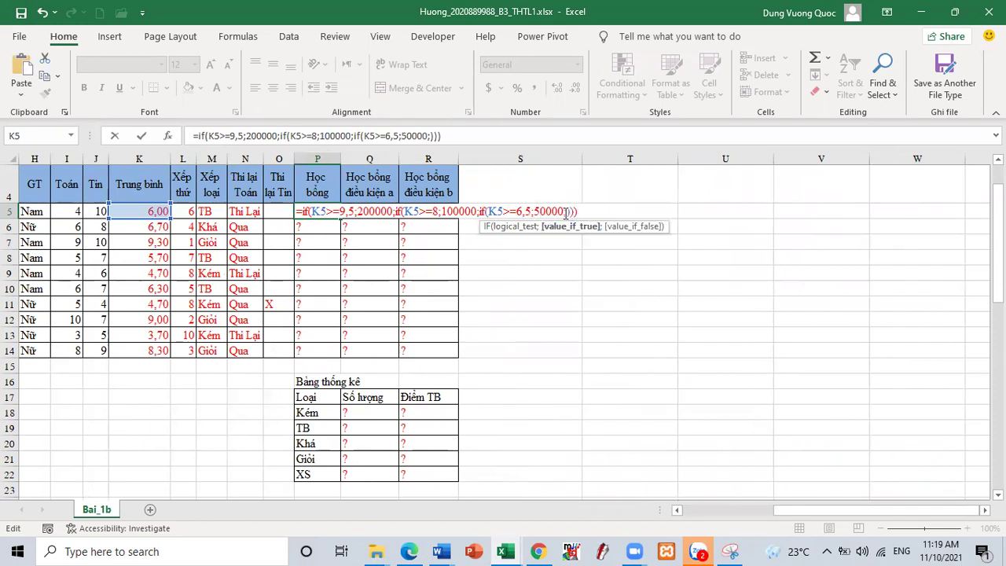
- Nest a fourth IF copy in the P5 formula that returns 0 for K5>=5
type(";")
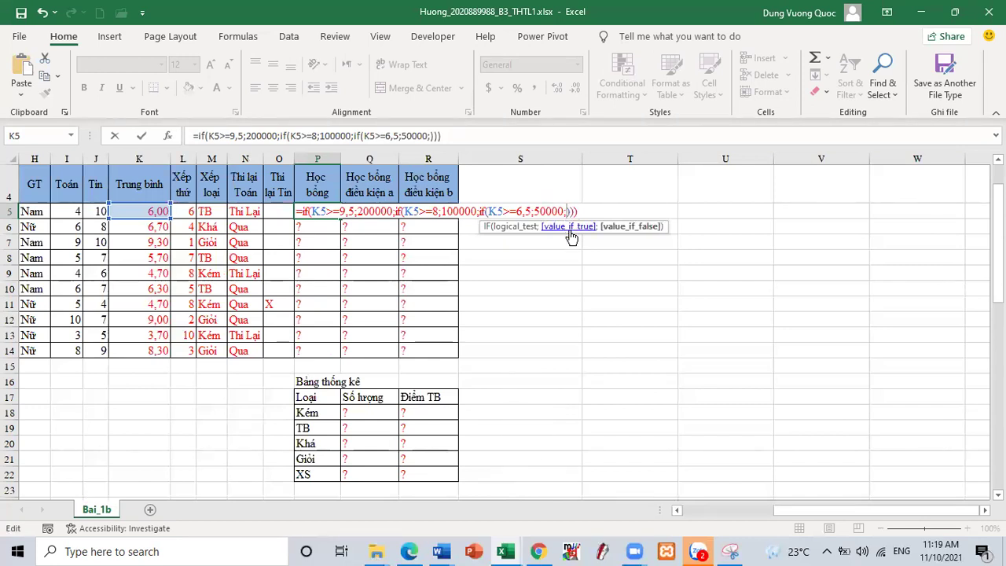
key("ctrl+v")
key("Left")
key("Left")
key("Left")
key("Left")
key("Left")
key("BackSpace")
key("BackSpace")
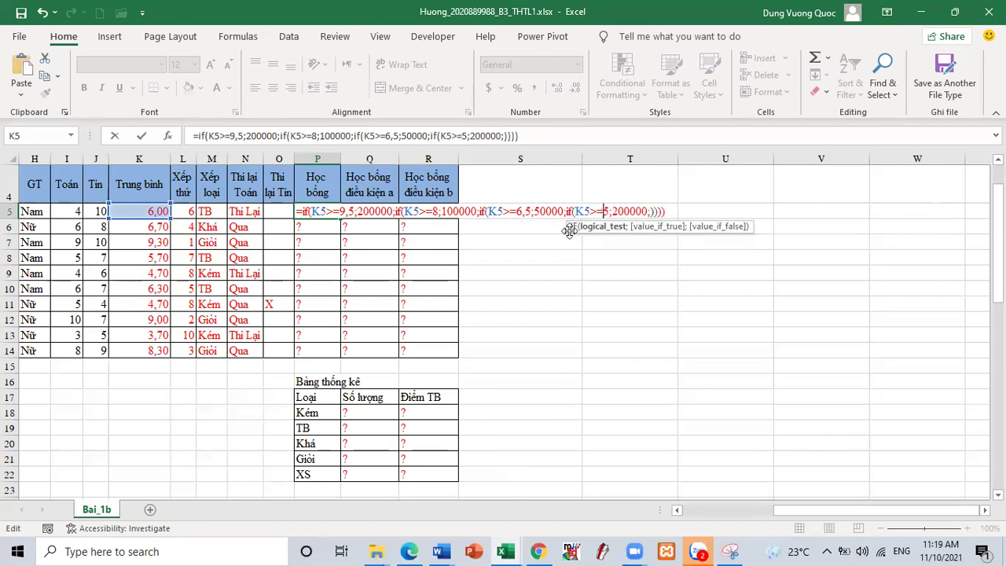
key("Right")
key("Right")
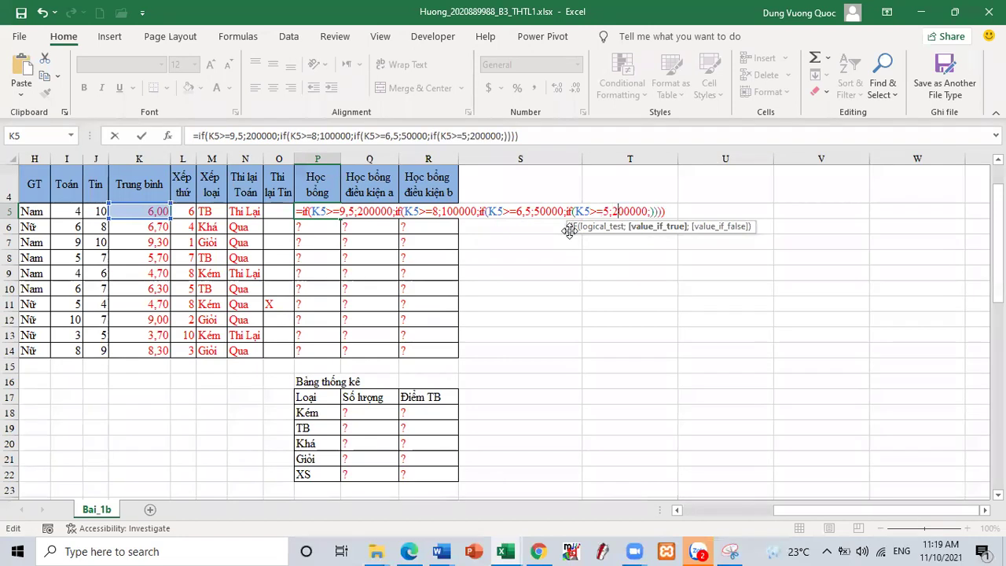
key("Delete")
key("Right")
key("Right")
key("Right")
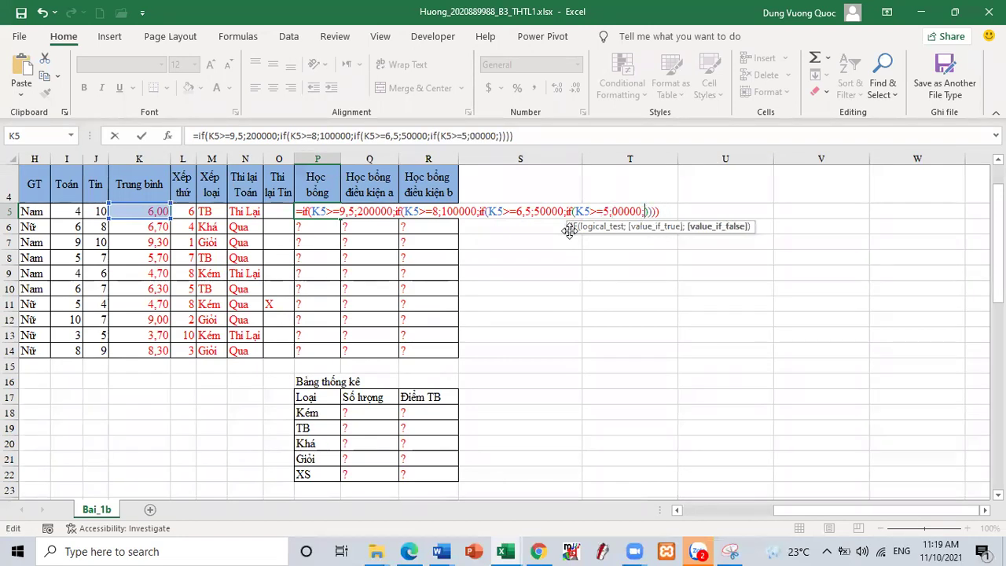
- Complete the P5 formula with -100000 as the final false value and fill it down to P14
type("-100000")
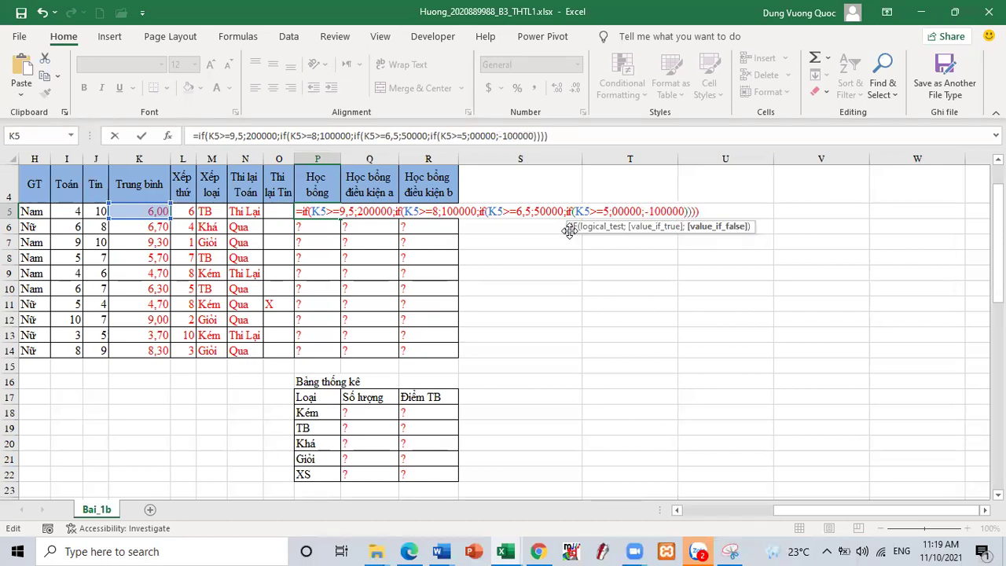
type(")")
key("Return")
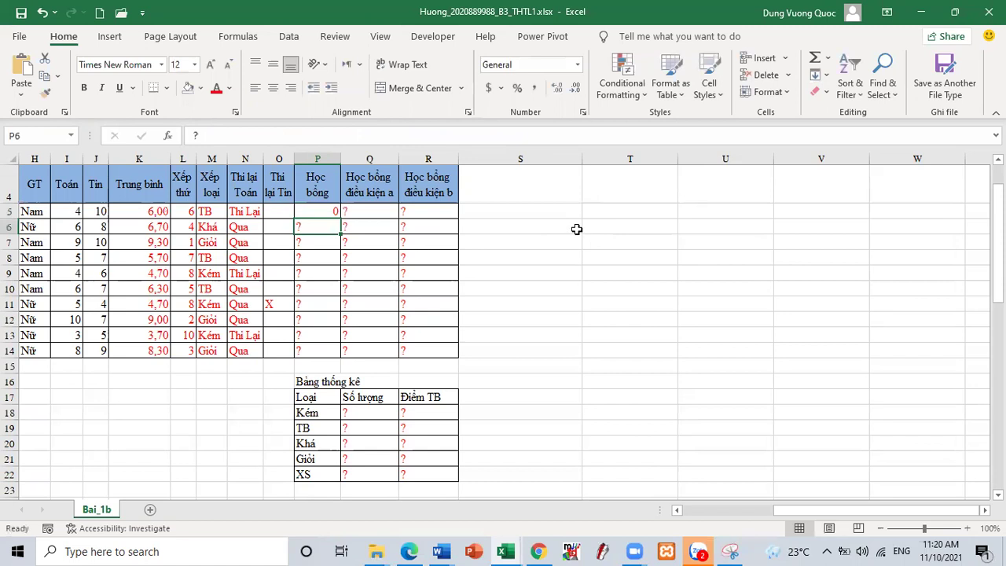
left_click(326, 213)
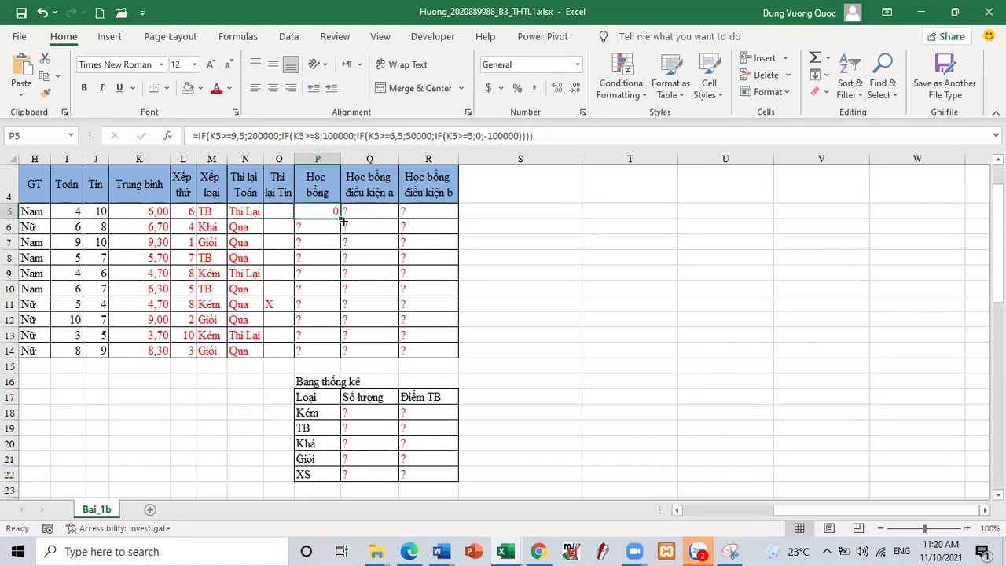
double_click(339, 219)
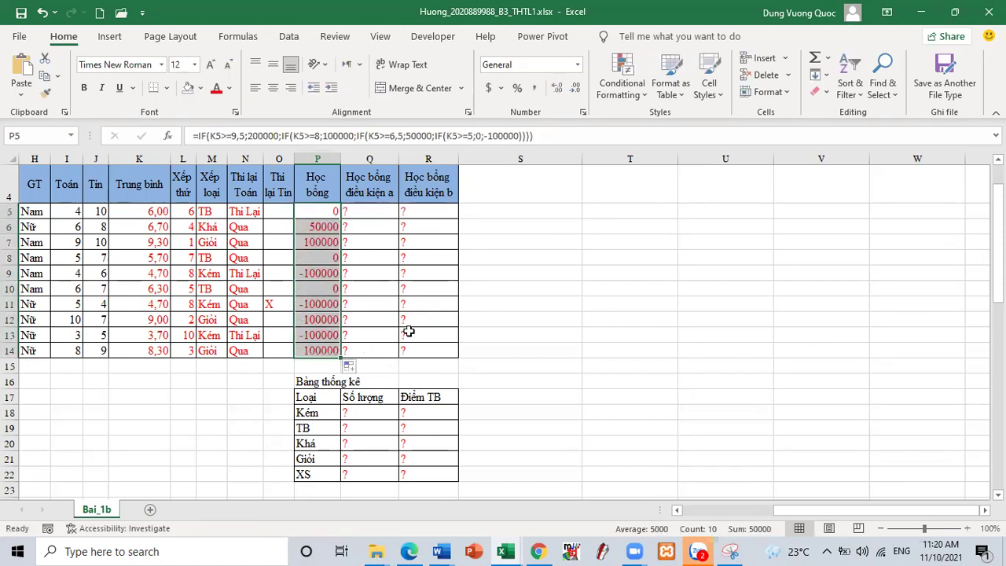
- Switch to the exercise PDF in Edge and copy the text of scholarship conditions a and b from item 5
left_click(409, 551)
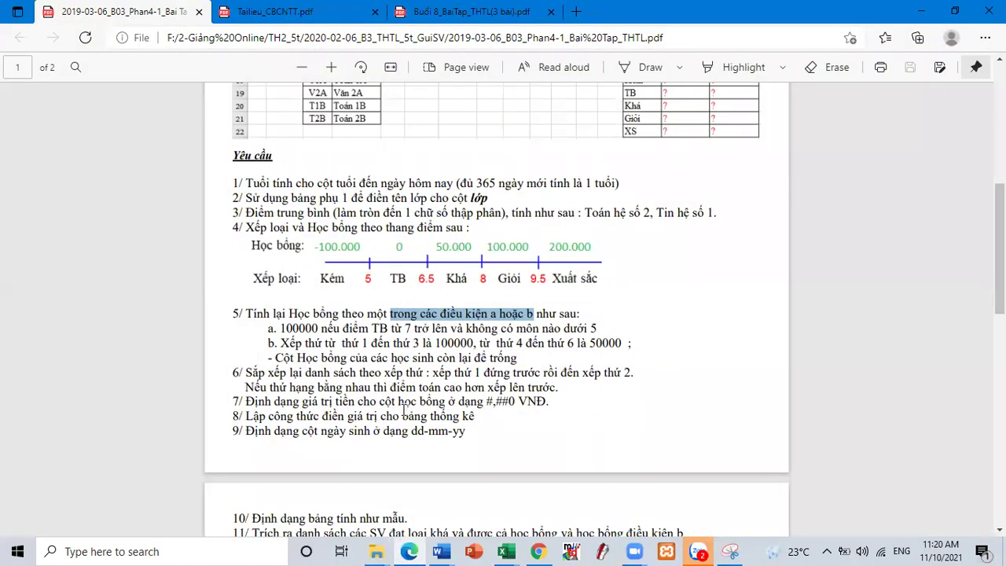
scroll(403, 411, "down", 2)
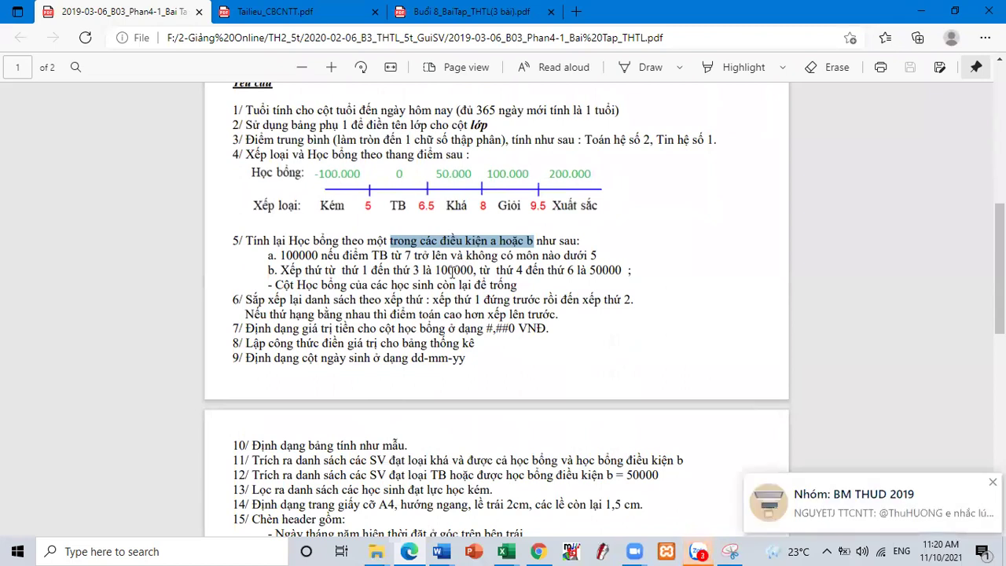
left_click(454, 271)
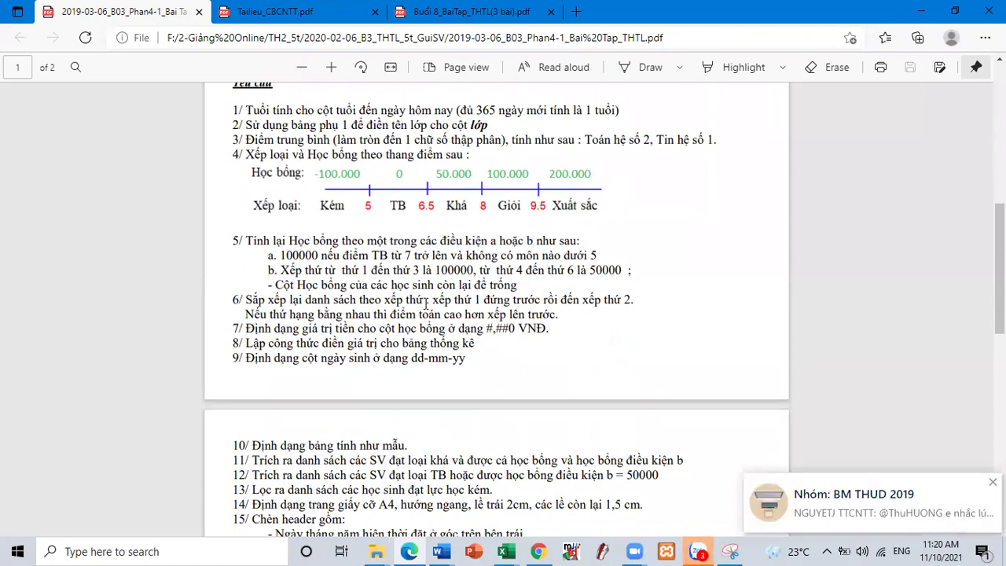
scroll(426, 303, "down", 5)
scroll(425, 304, "up", 3)
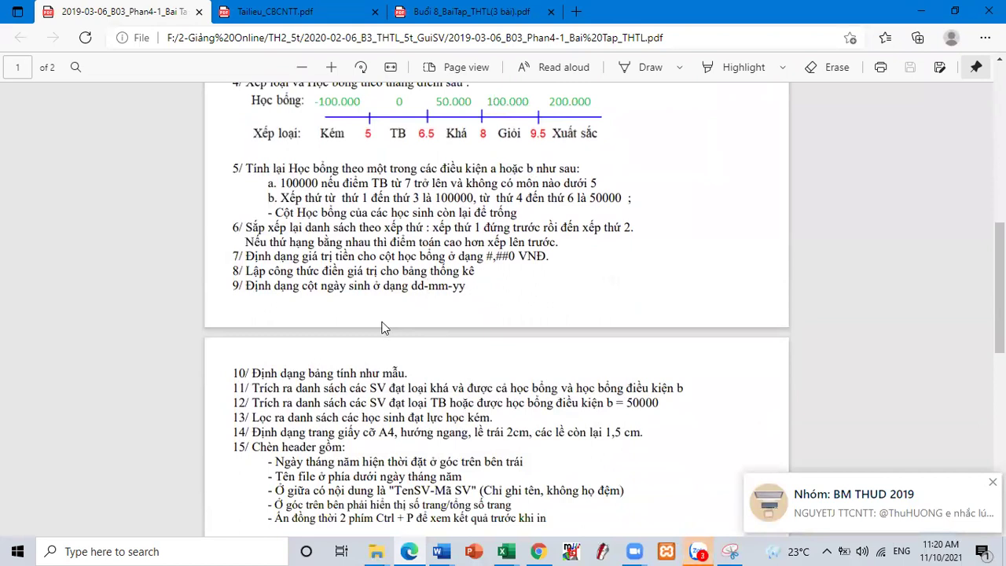
left_click_drag(278, 184, 615, 198)
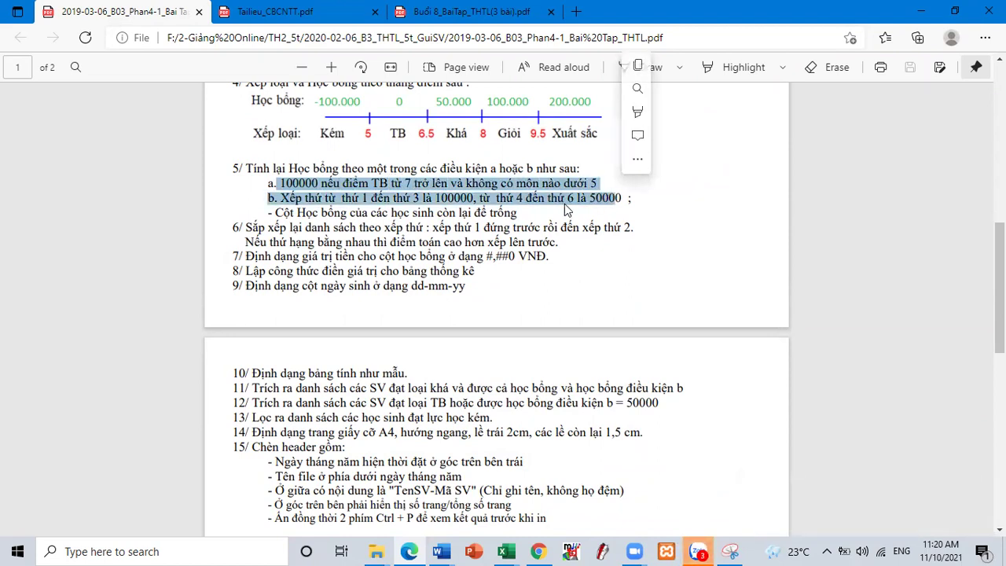
left_click(637, 65)
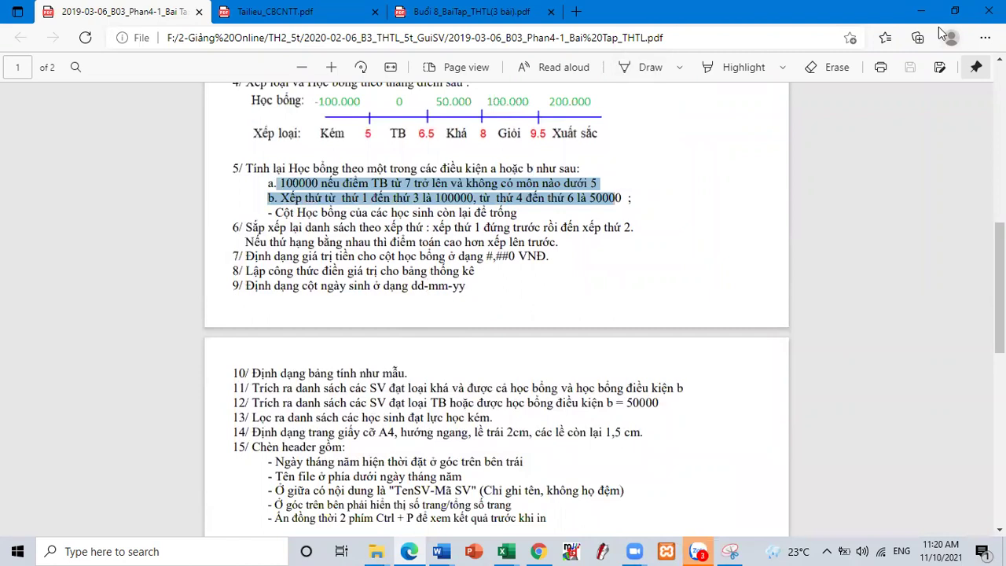
- Switch to the Word document 03_2018-12-17_Các hàm trong Excel.docx and search it for "hàm and"
left_click(921, 11)
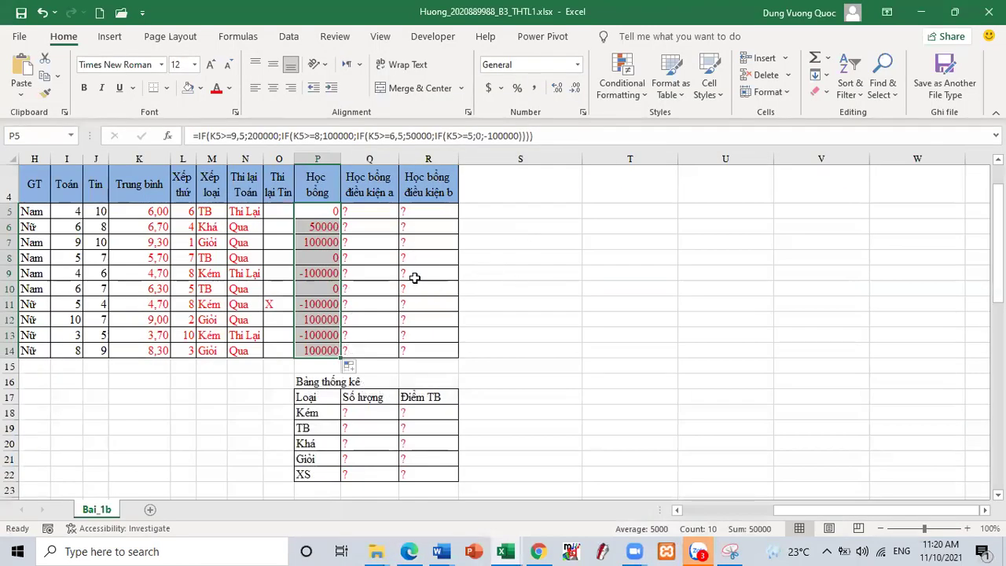
left_click(368, 211)
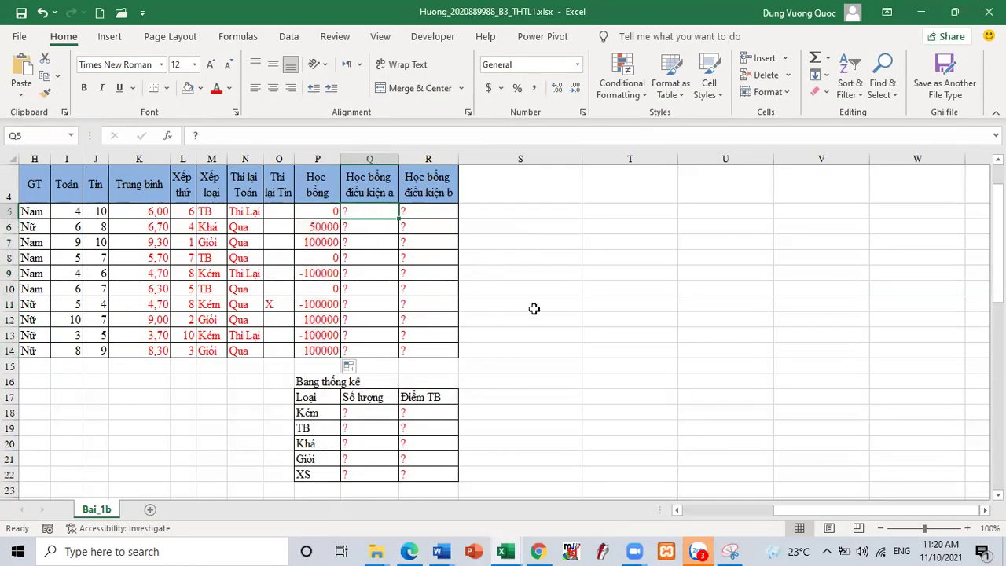
left_click(448, 547)
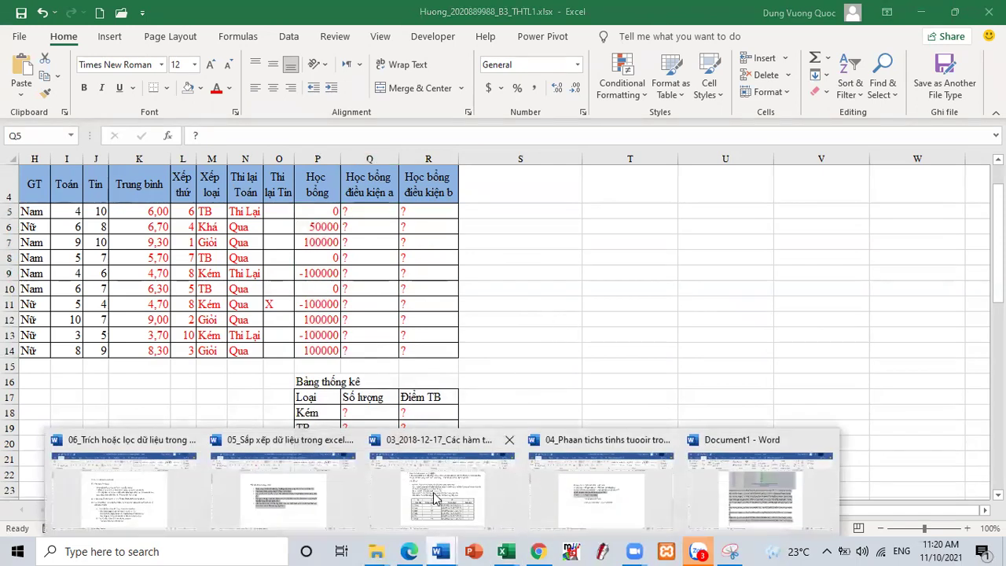
left_click(437, 497)
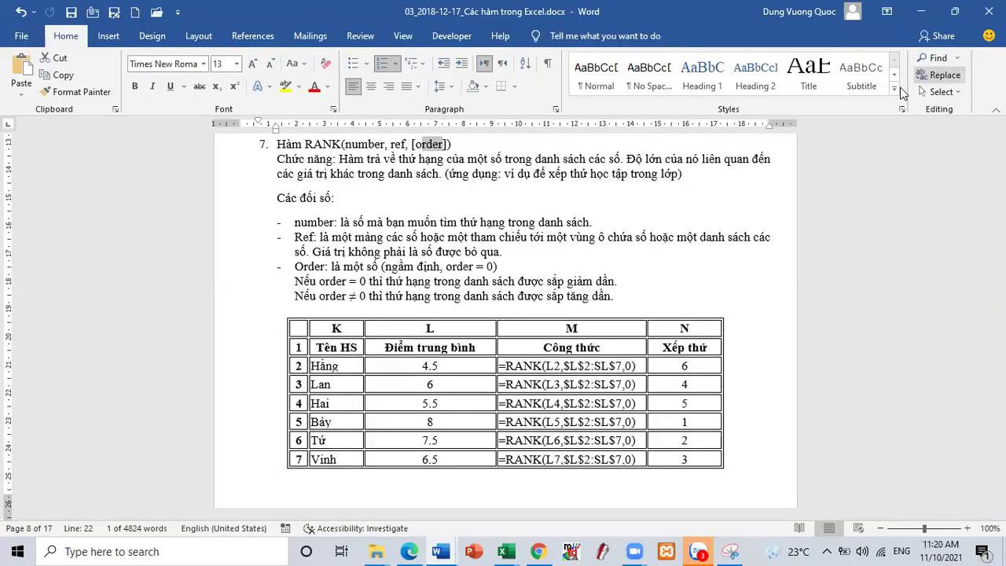
left_click(940, 75)
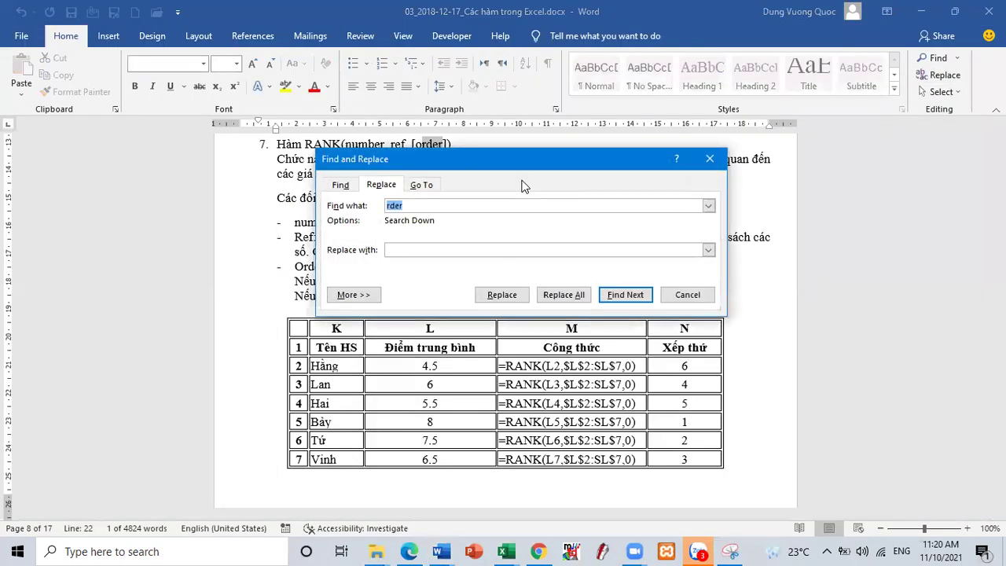
type("hàm and")
key("Return")
left_click(687, 295)
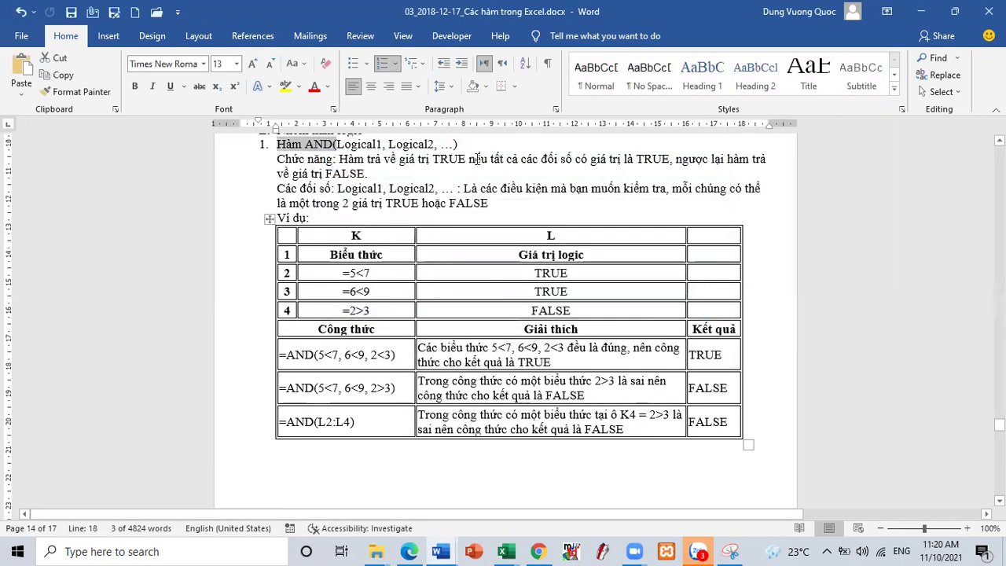
- Review the AND function's arguments and description, then move on to the OR function's section
left_click(338, 145)
double_click(383, 145)
left_click_drag(389, 144, 427, 144)
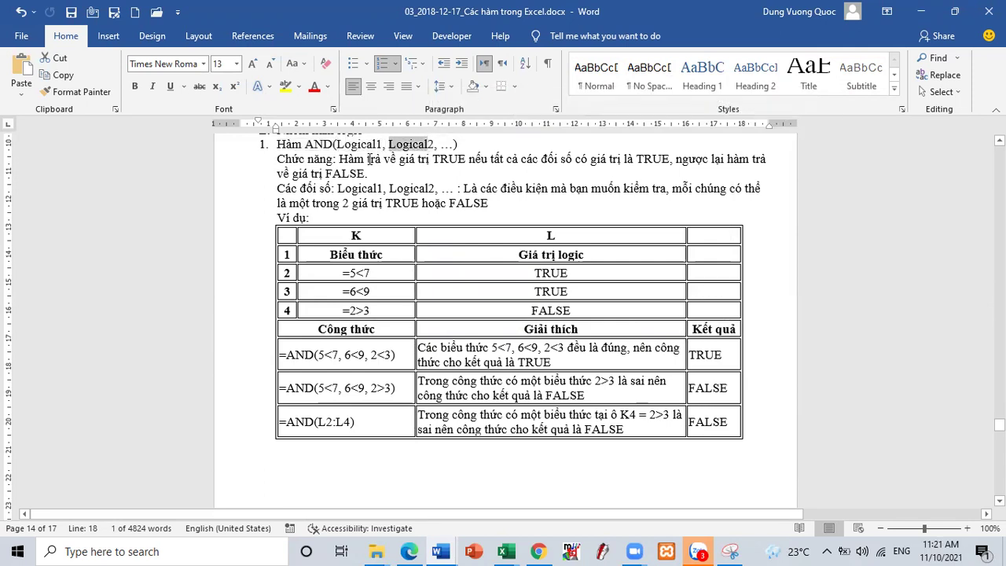
left_click(424, 161)
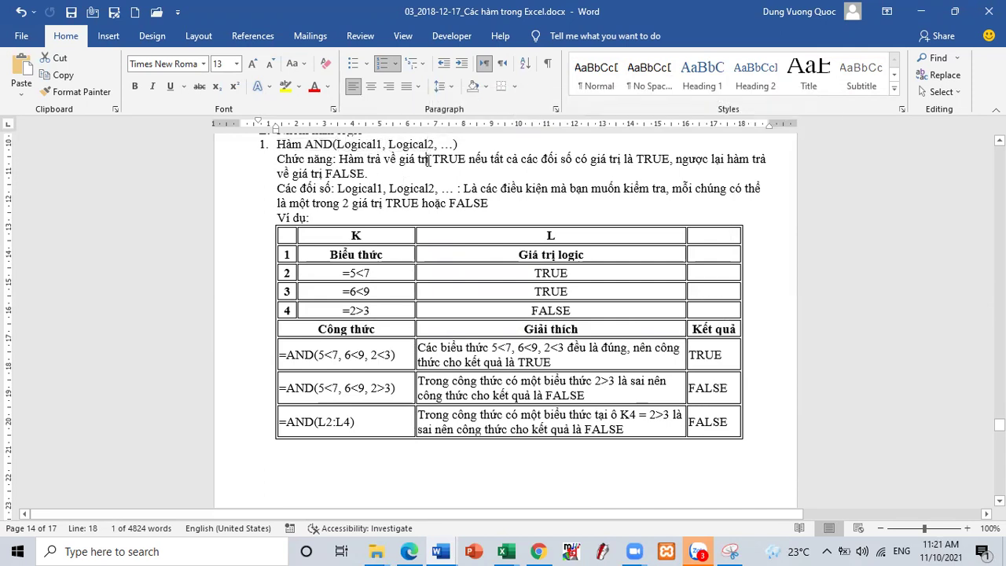
left_click(314, 175)
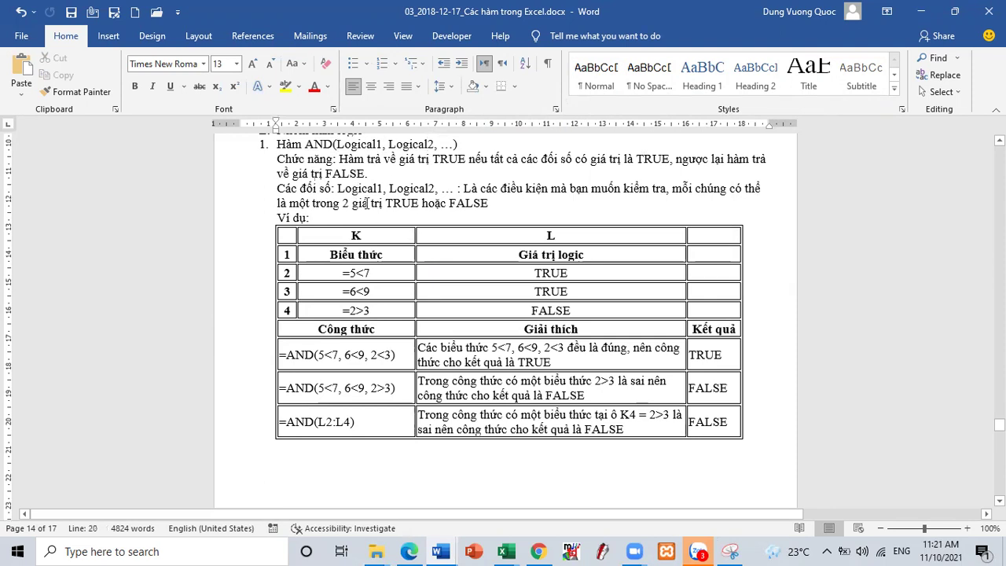
scroll(401, 204, "down", 10)
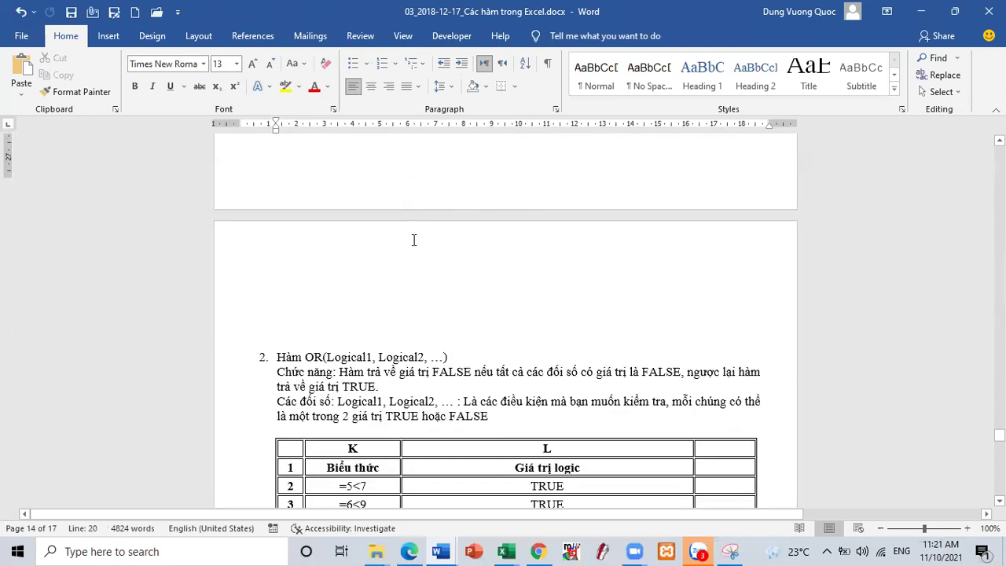
- Switch back to the Excel workbook and enter the test comparisons =5>3 in T11, =7>2 in U11 and =9>5 in V11
left_click(921, 12)
left_click(556, 307)
left_click(633, 305)
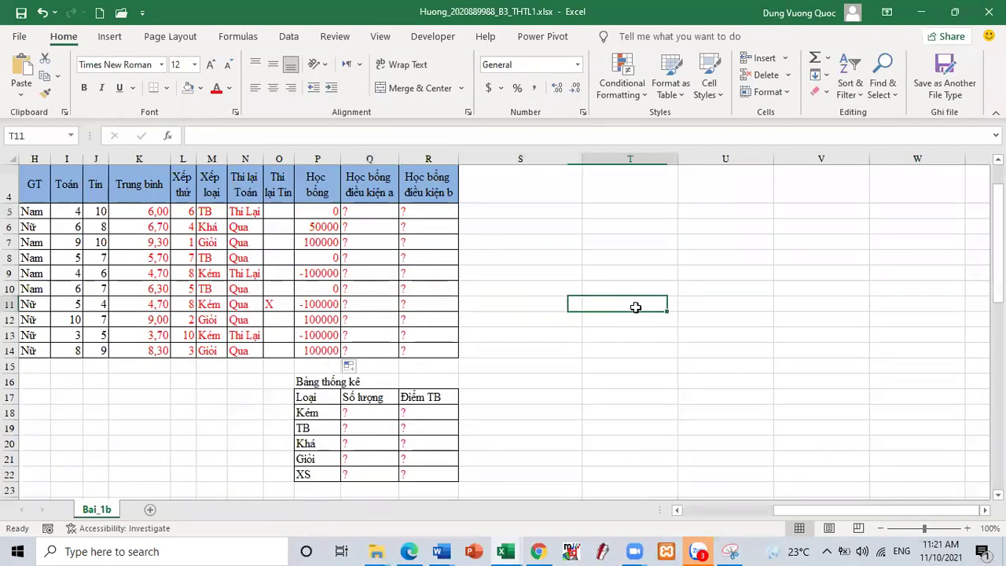
type("=")
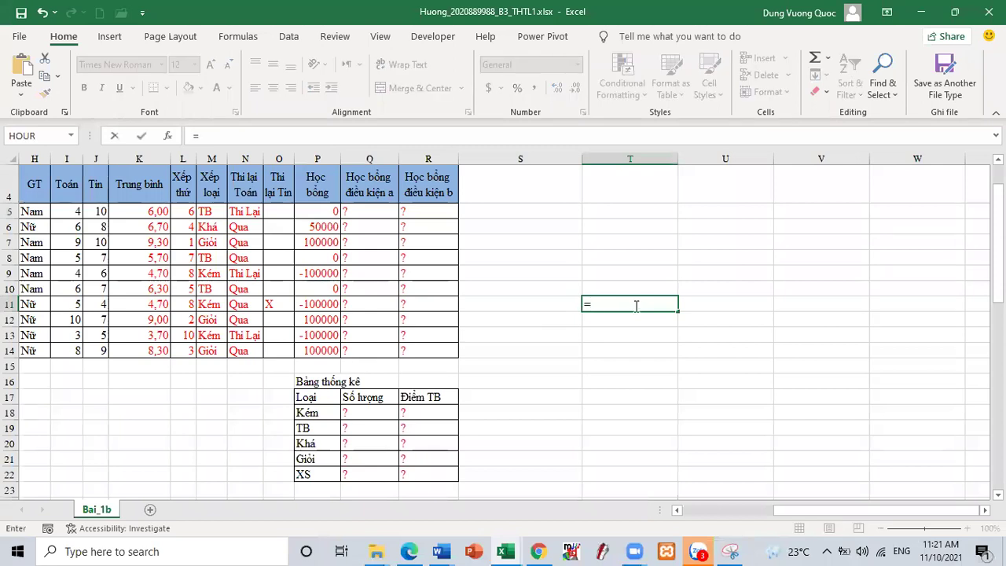
type("5>3")
key("Tab")
type("=")
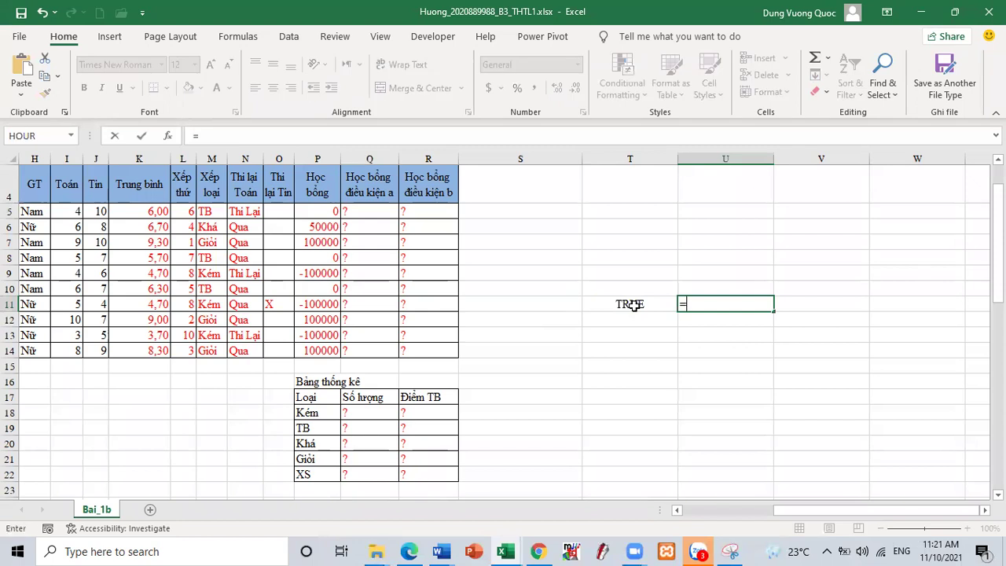
type("7>2")
key("Tab")
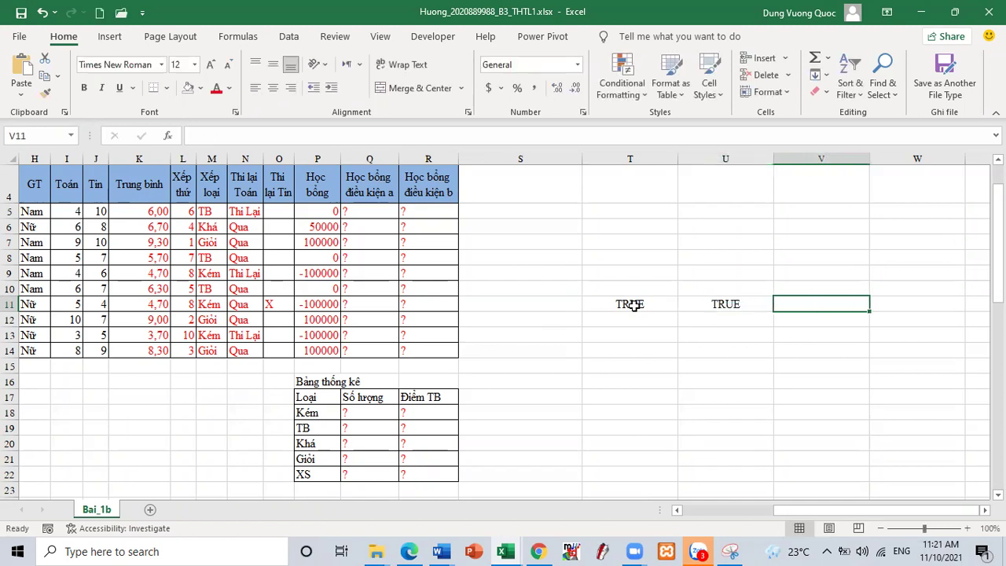
type("=9")
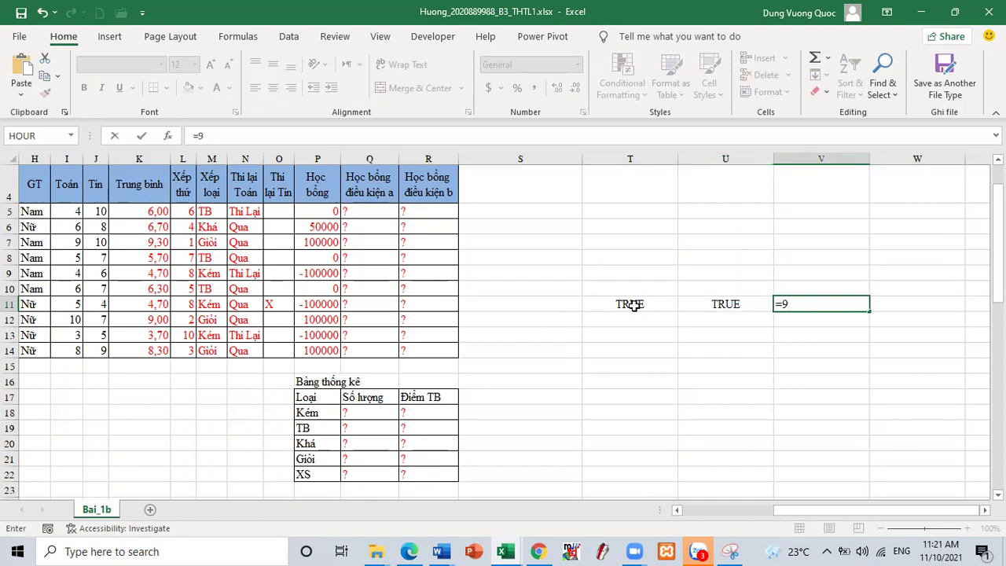
type(">5")
key("Tab")
- Enter =AND(T11:V11) in W11 and fill T11:W11 down to row 14
type("=and()")
left_click(633, 305)
key("Return")
left_click(641, 305)
left_click_drag(651, 305, 802, 302)
key("Return")
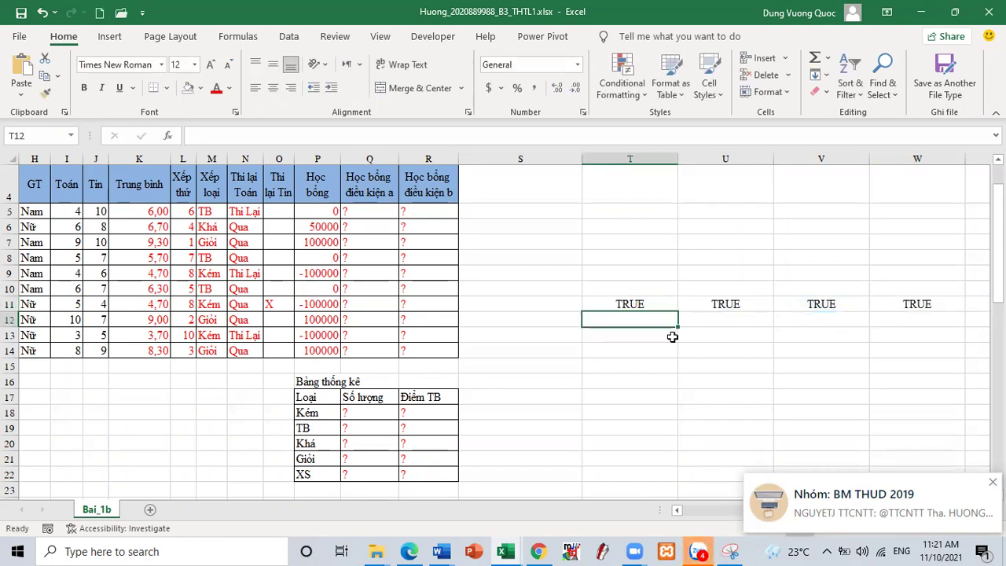
left_click_drag(637, 305, 957, 366)
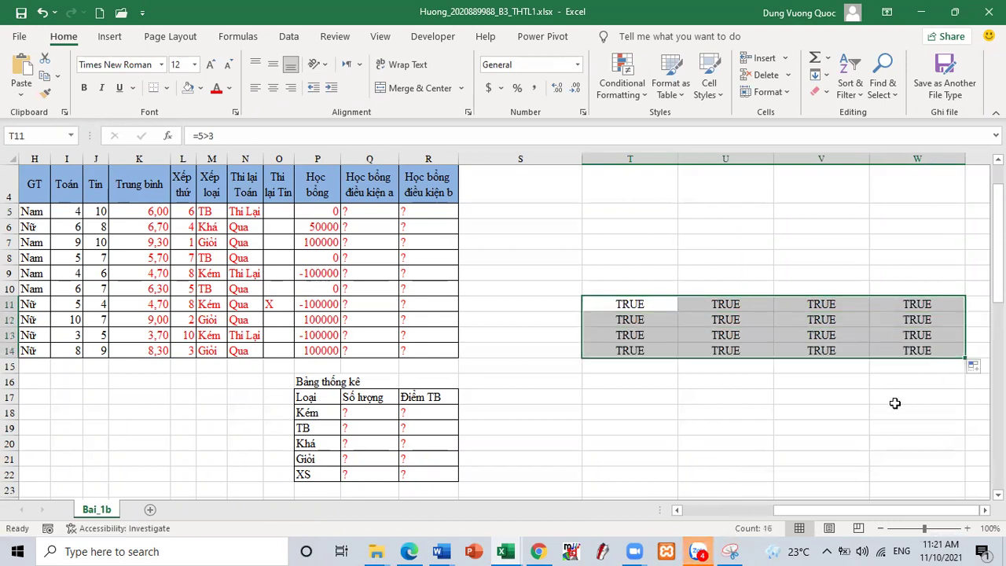
- Change the test comparison in T12 to =5<3
left_click(665, 318)
double_click(655, 320)
left_click(601, 320)
key("BackSpace")
type("<3")
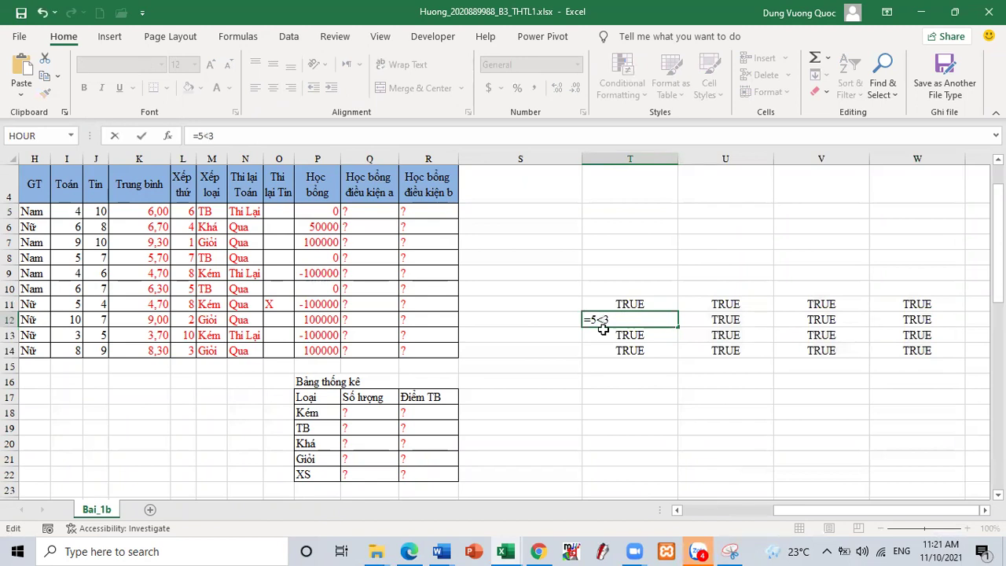
key("Return")
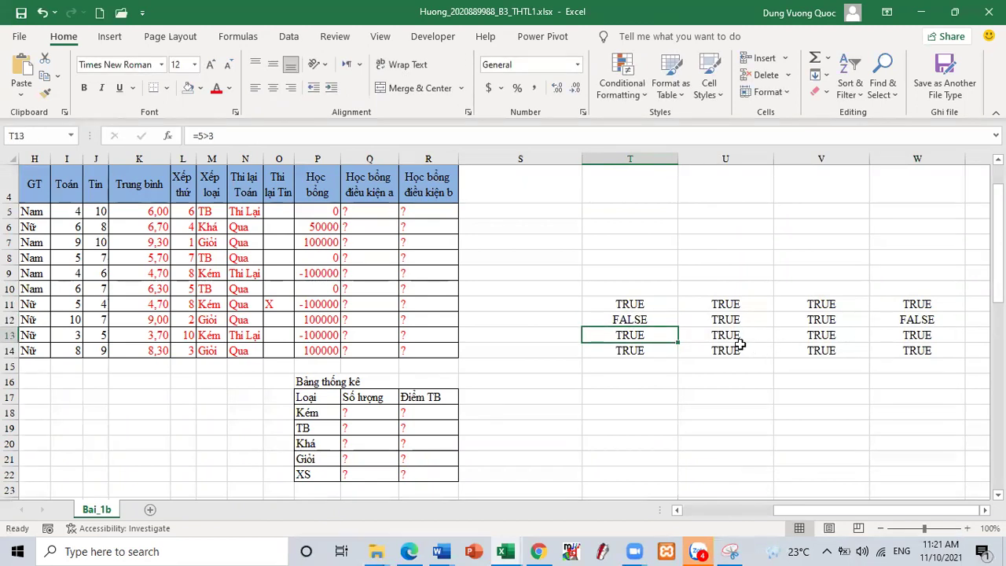
- Fill the T12 comparison down to T13 and change U13 to =7<2
left_click(657, 321)
left_click_drag(676, 327, 675, 341)
left_click(745, 338)
double_click(706, 337)
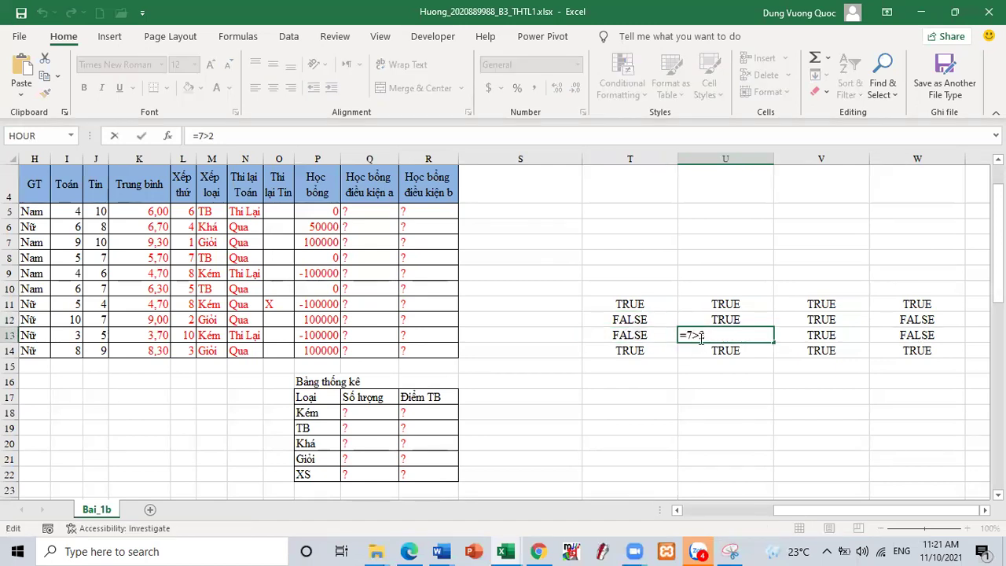
key("BackSpace")
key("BackSpace")
type("<2")
key("Return")
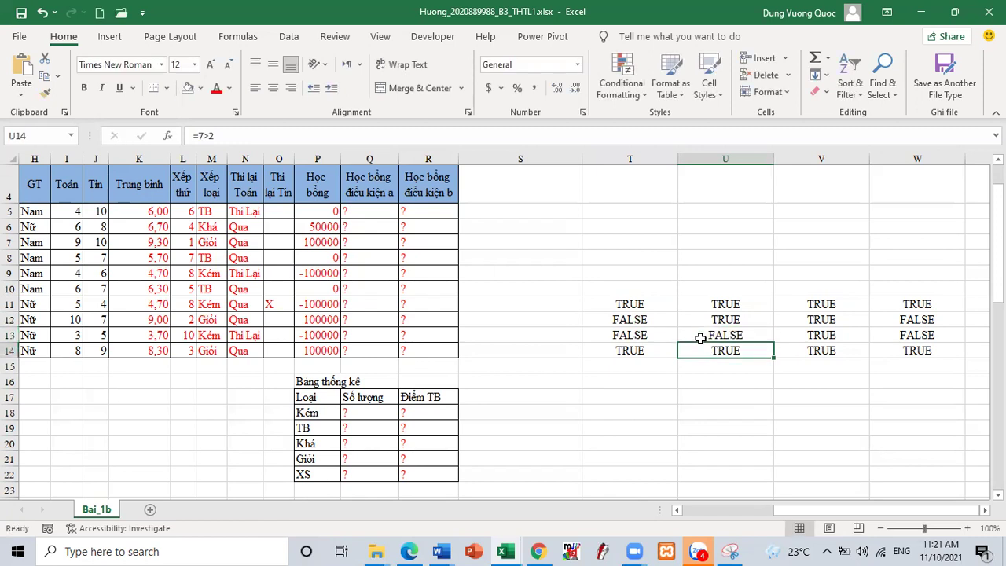
- Change the test comparison in T14 to =5<3
double_click(629, 350)
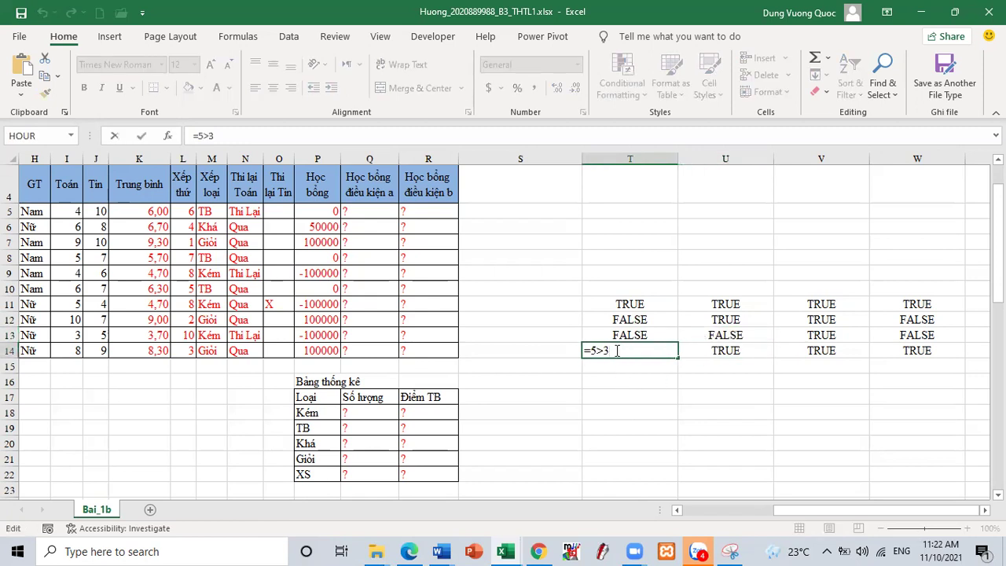
left_click(603, 351)
key("BackSpace")
type("<")
left_click(724, 349)
key("Right")
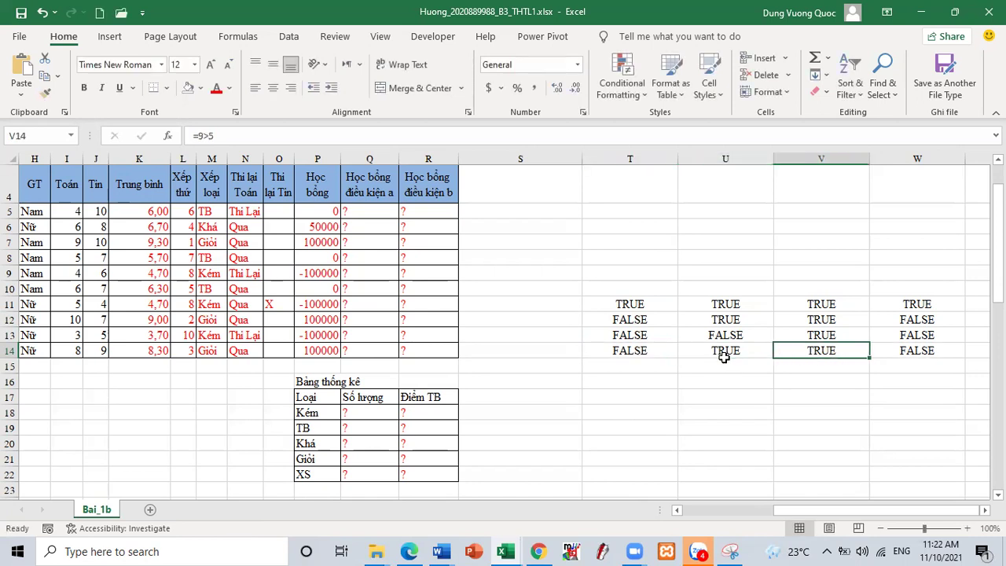
- Change the remaining row 14 comparisons to =7<2 in U14 and =9<5 in V14
left_click(722, 346)
double_click(722, 345)
left_click(700, 351)
key("BackSpace")
type("<")
key("Return")
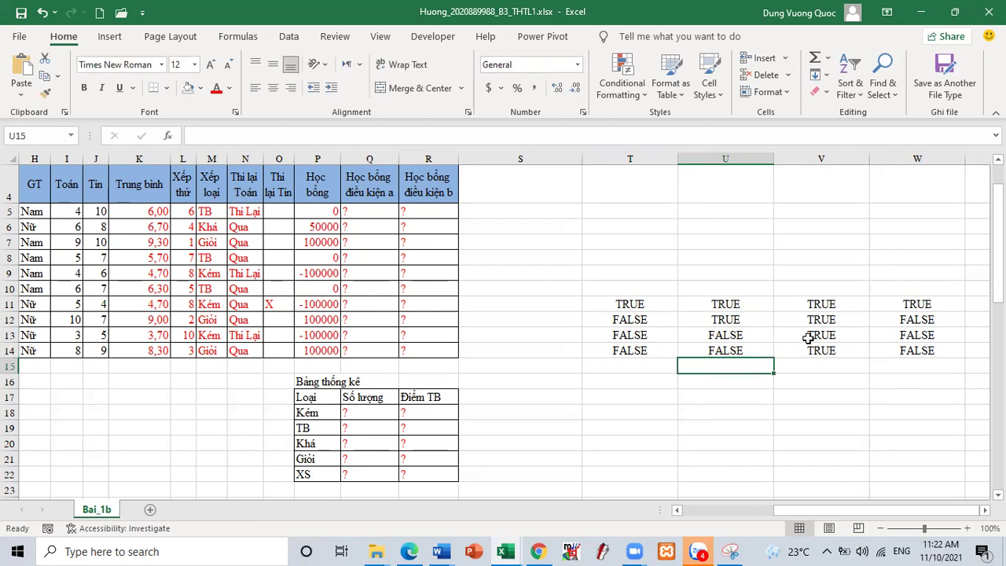
left_click(806, 351)
double_click(806, 351)
left_click(796, 352)
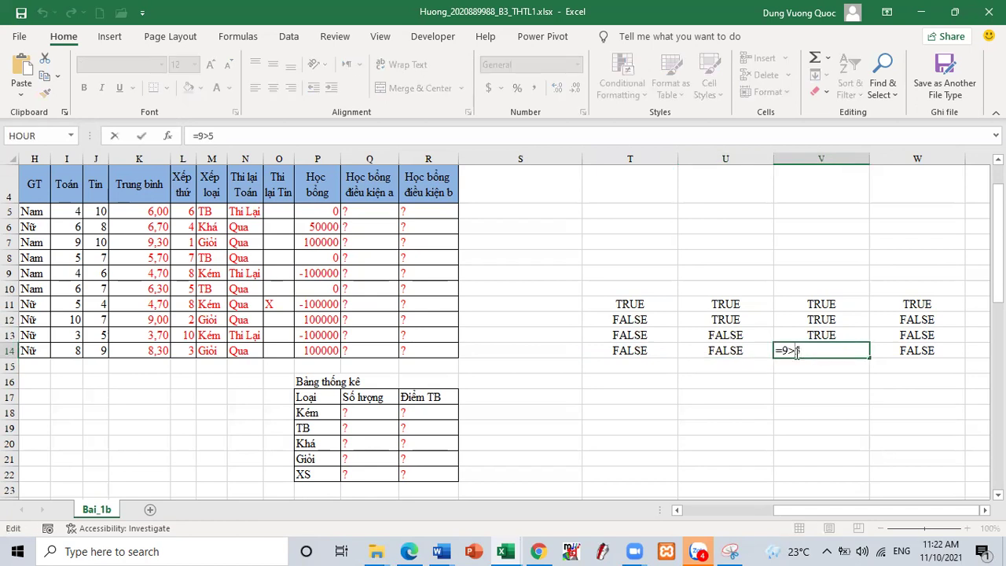
type("<")
key("Return")
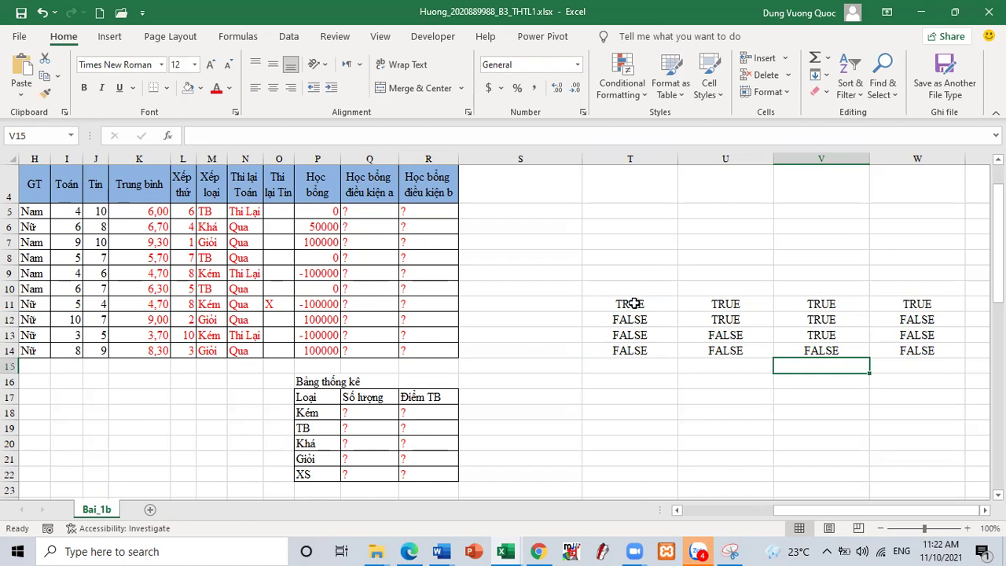
- Replace AND with OR in the W11 formula so it reads =OR(T11:V11), and fill it down to W14
left_click(908, 308)
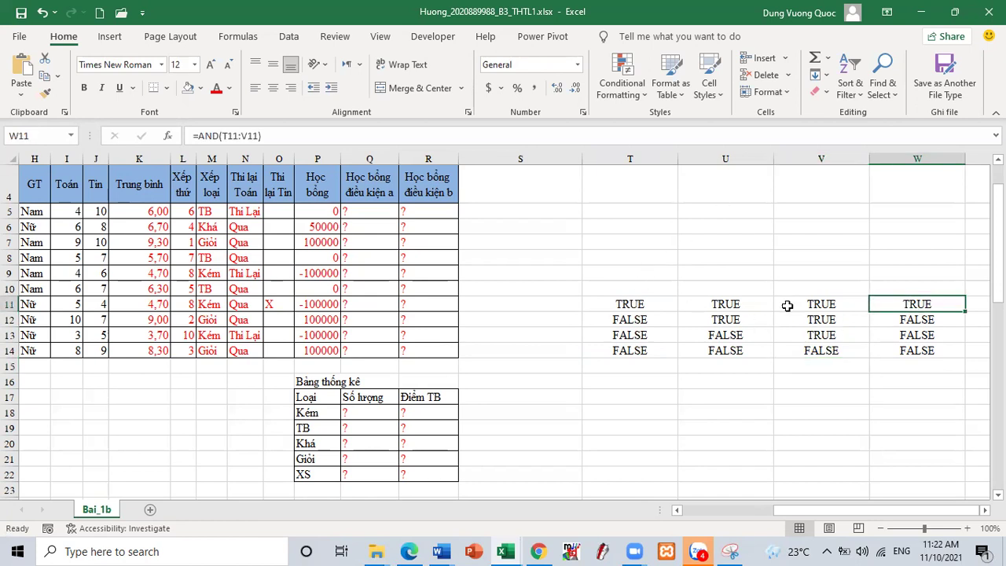
double_click(910, 305)
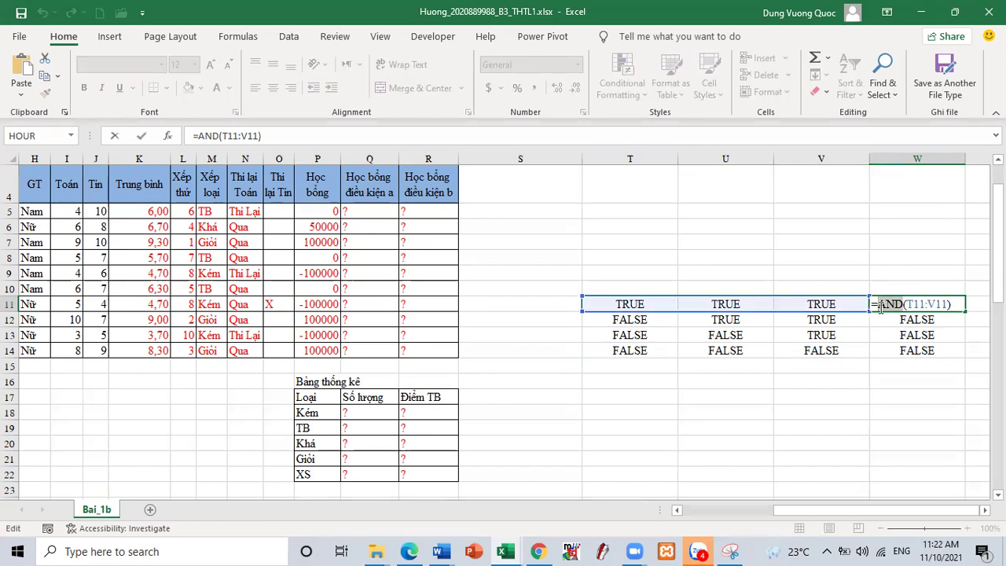
type("OR")
type("r")
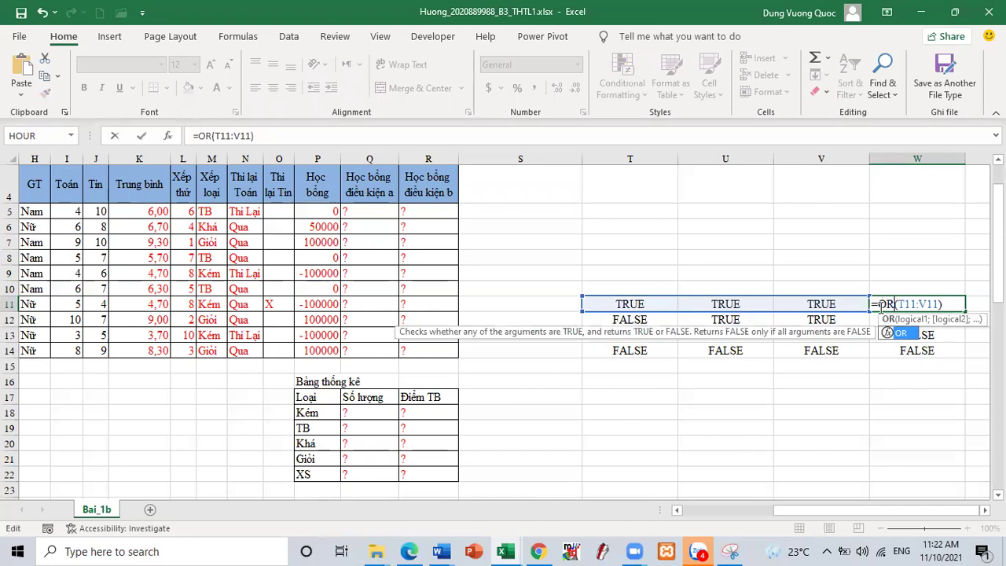
key("Return")
left_click(917, 307)
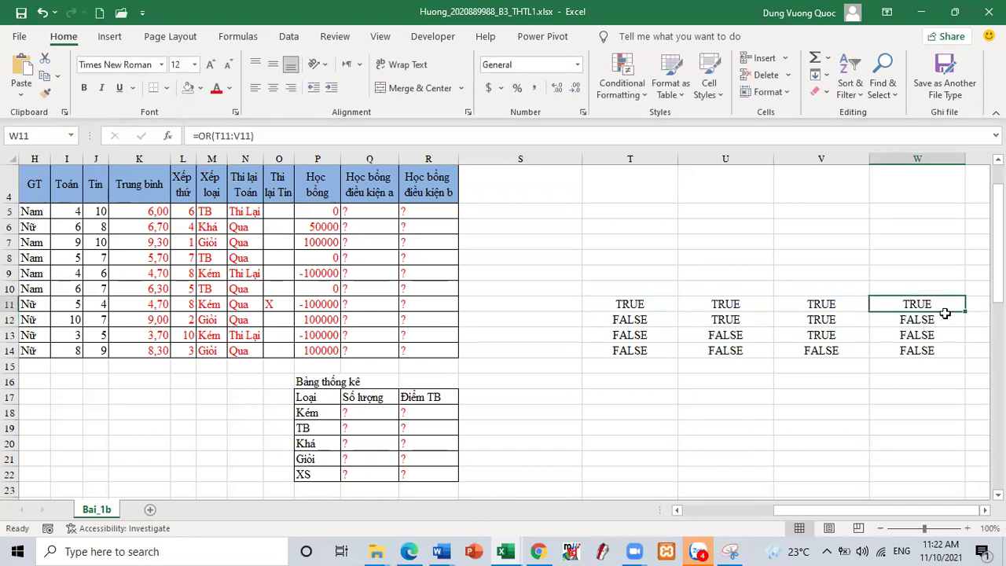
left_click_drag(965, 312, 963, 358)
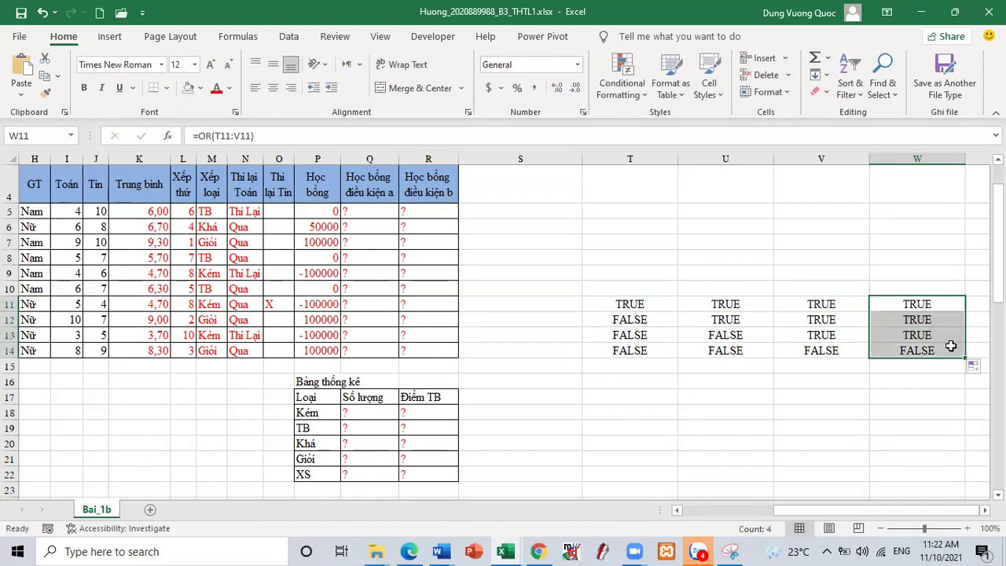
- Compare the OR results in rows 13 and 14 with their input values, and return to cell Q5
left_click(928, 351)
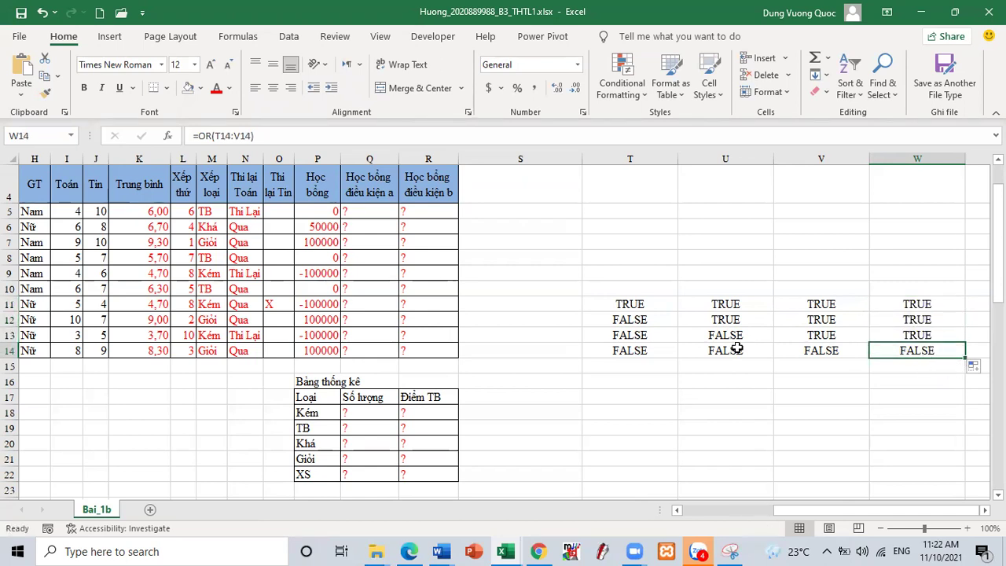
left_click_drag(647, 348, 824, 351)
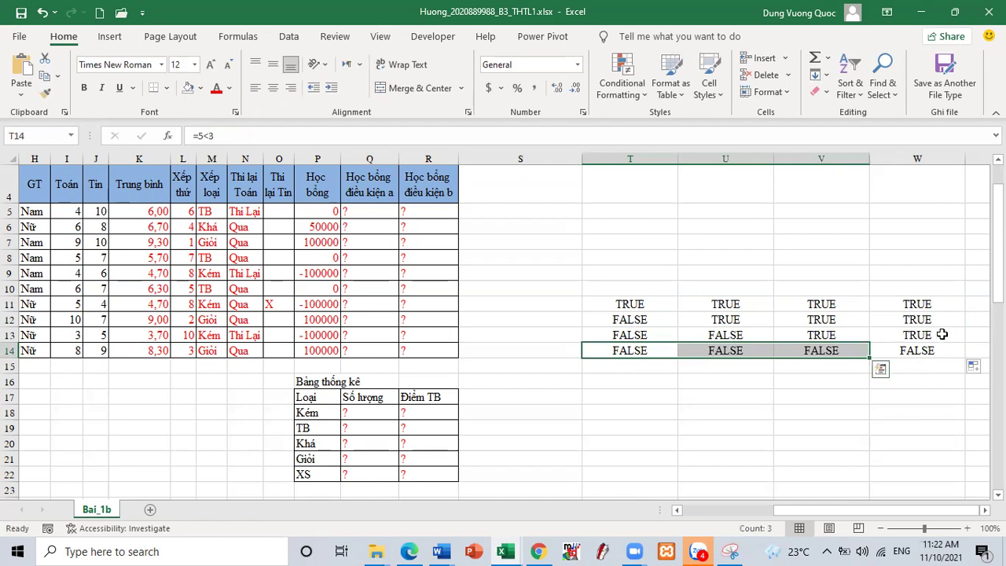
left_click(849, 334)
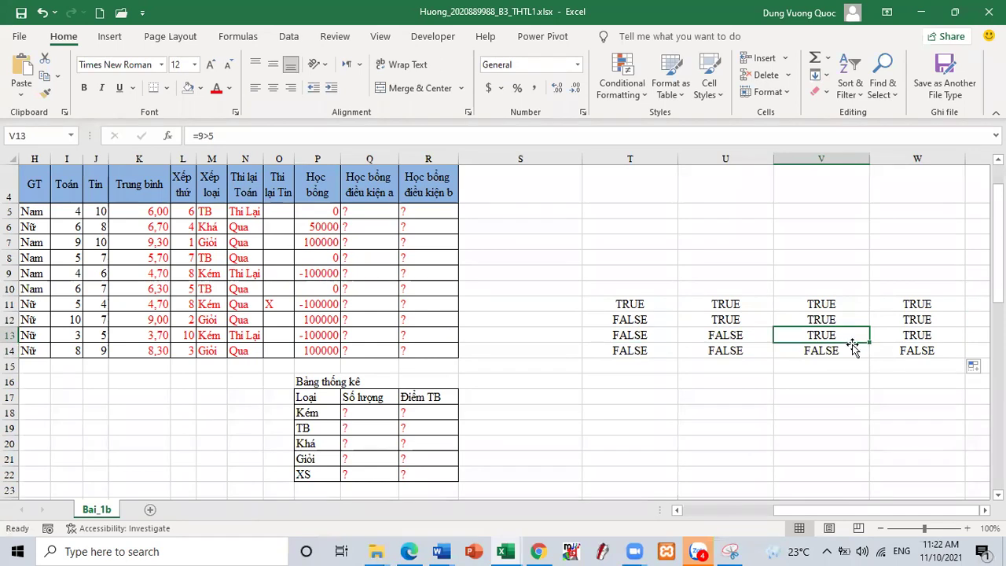
left_click(361, 210)
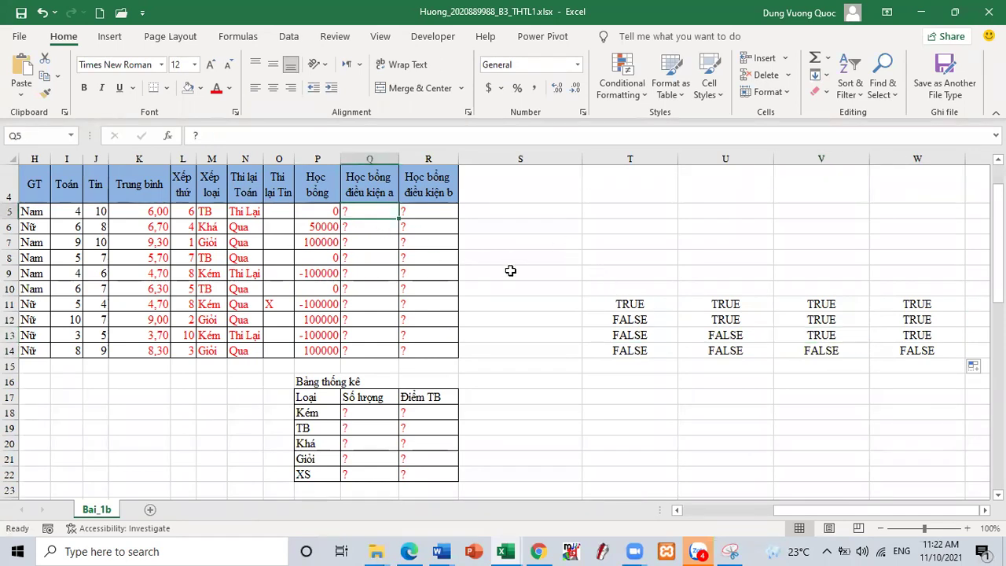
- Build the outline =IF(AND();100000;"") in Q5 for the condition a scholarship, leaving the AND test empty
type("=")
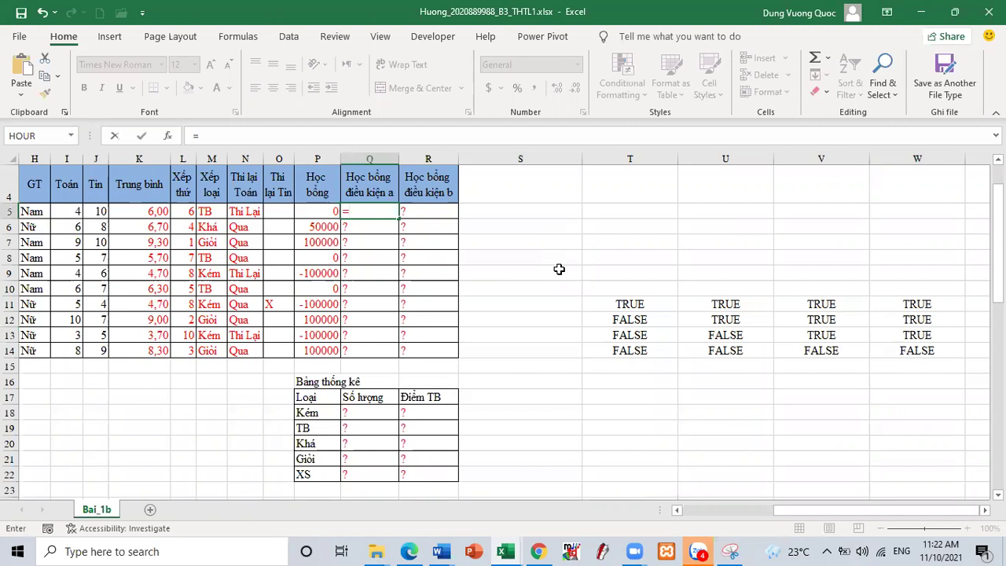
type("if()")
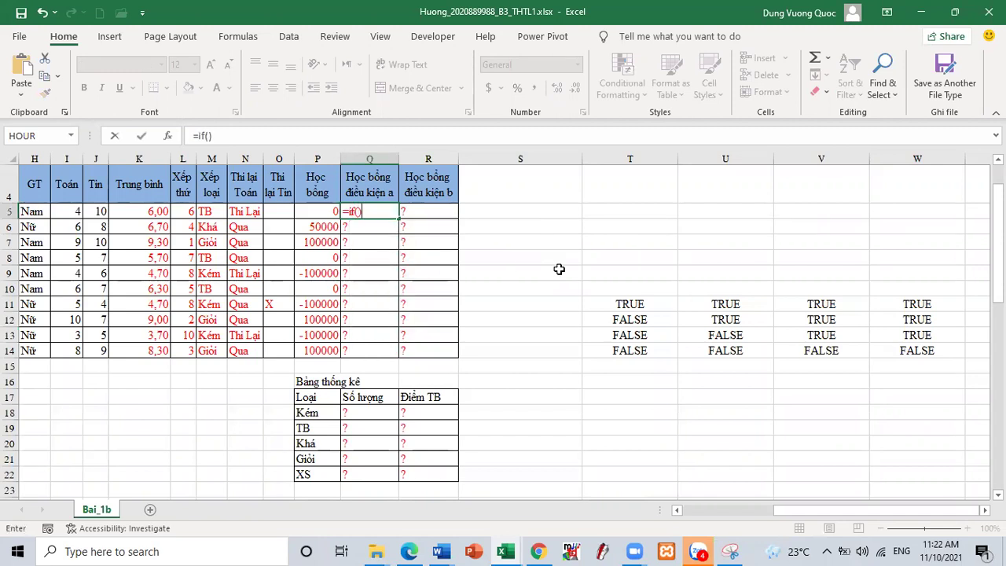
key("Return")
key("Return")
type("and")
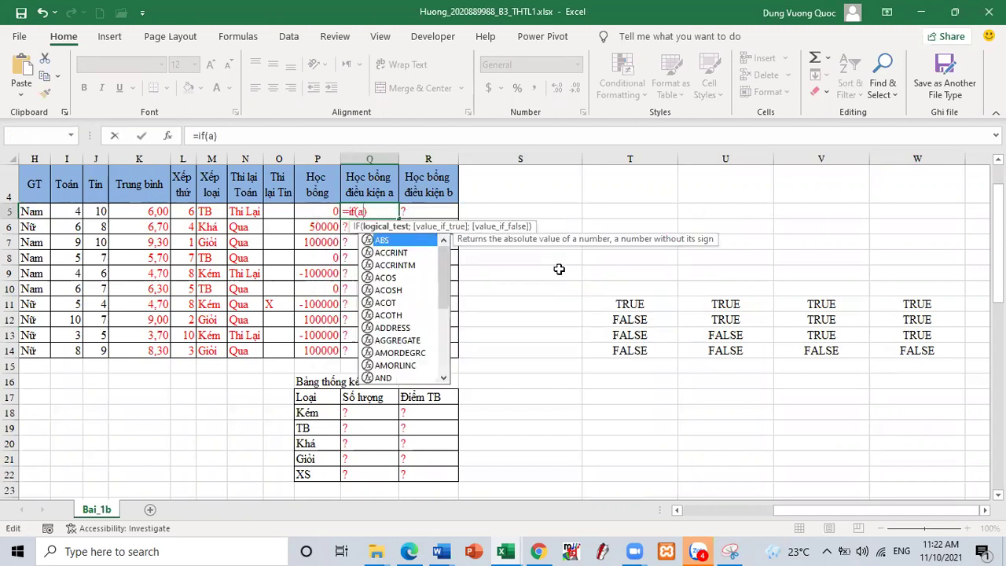
type("()")
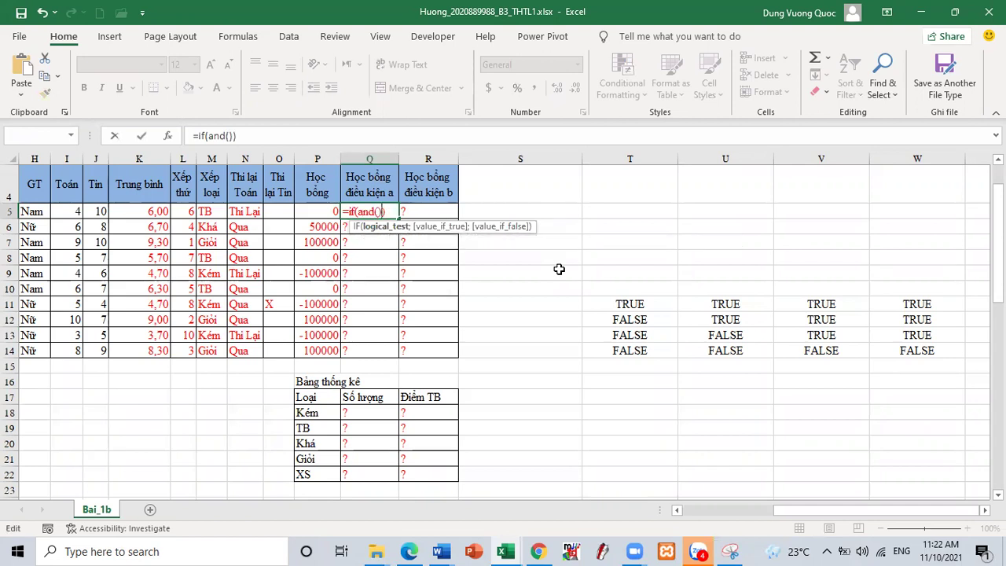
type(";")
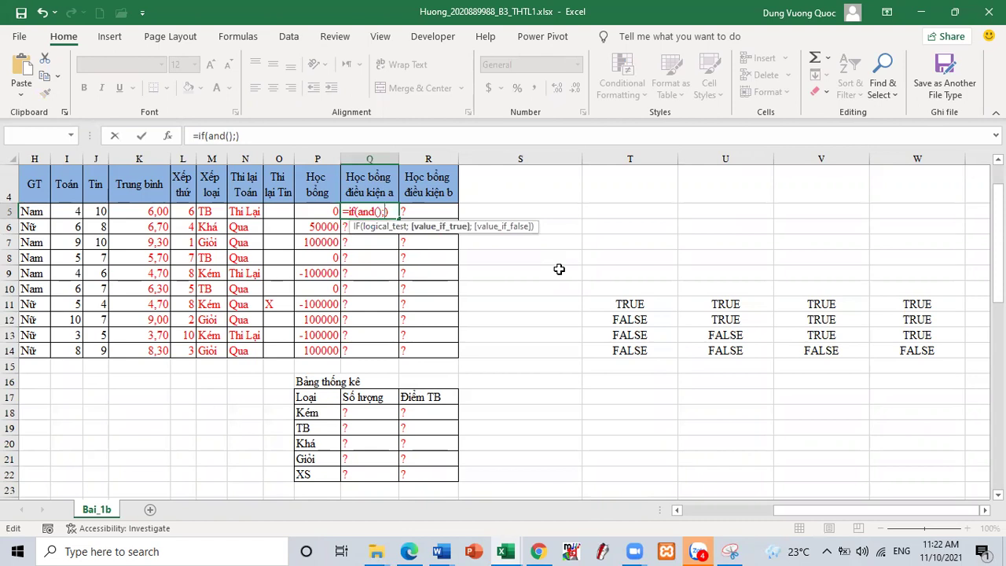
type("100000")
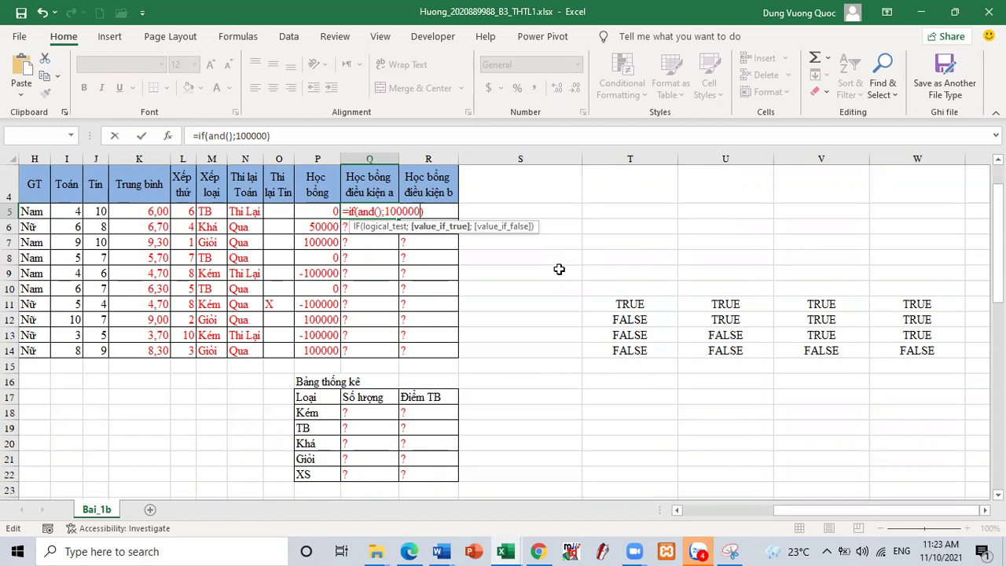
type(";")
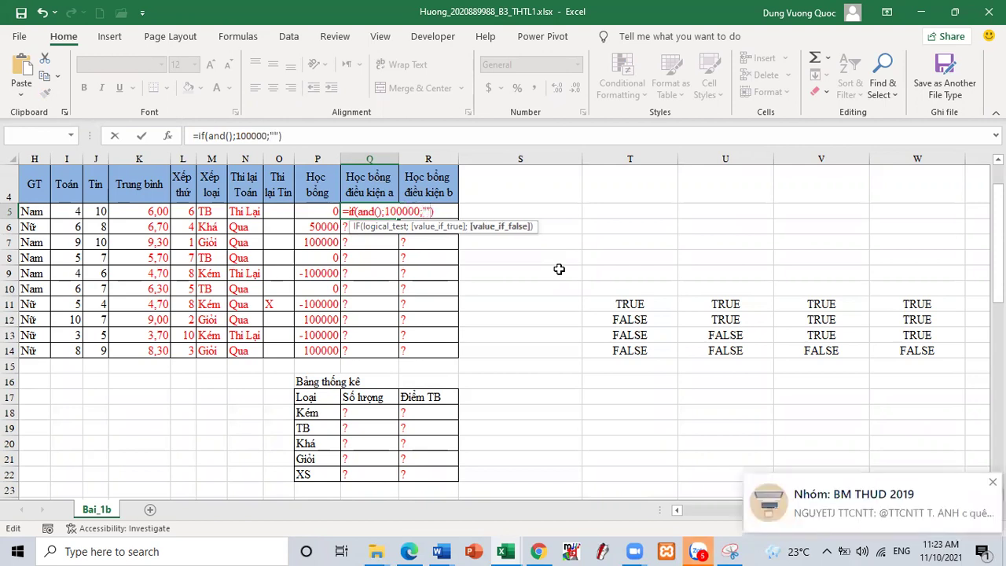
- Complete the AND test in Q5 with K5>=7;I5>=5;J5>=5 and fill the formula down to Q14
key("Return")
key("Return")
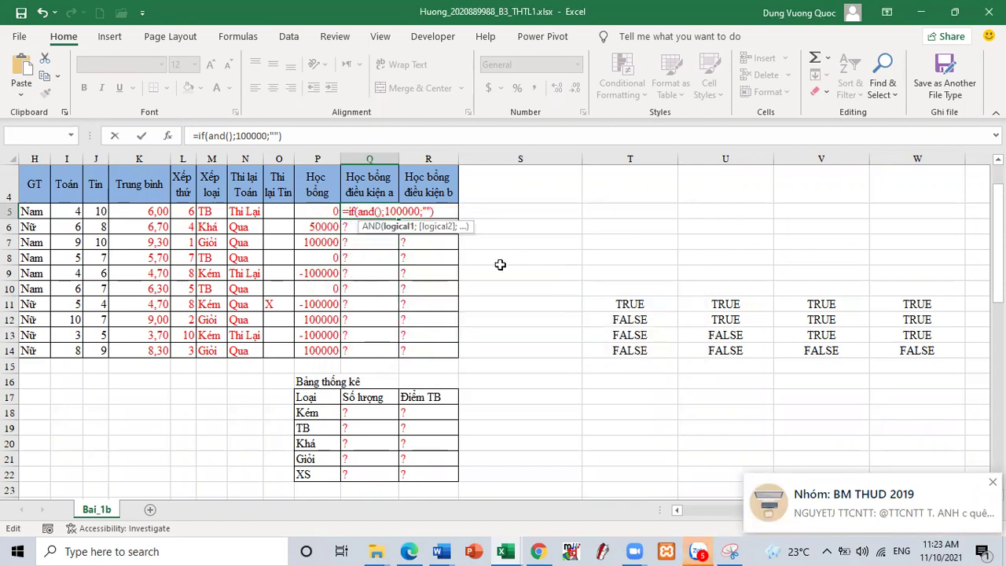
left_click(146, 212)
type(">=7;")
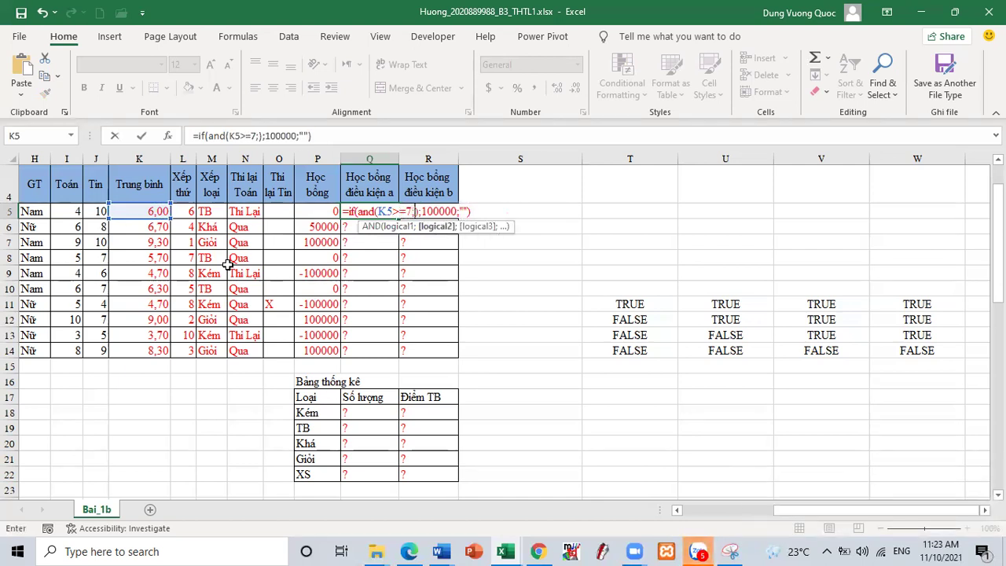
left_click(66, 211)
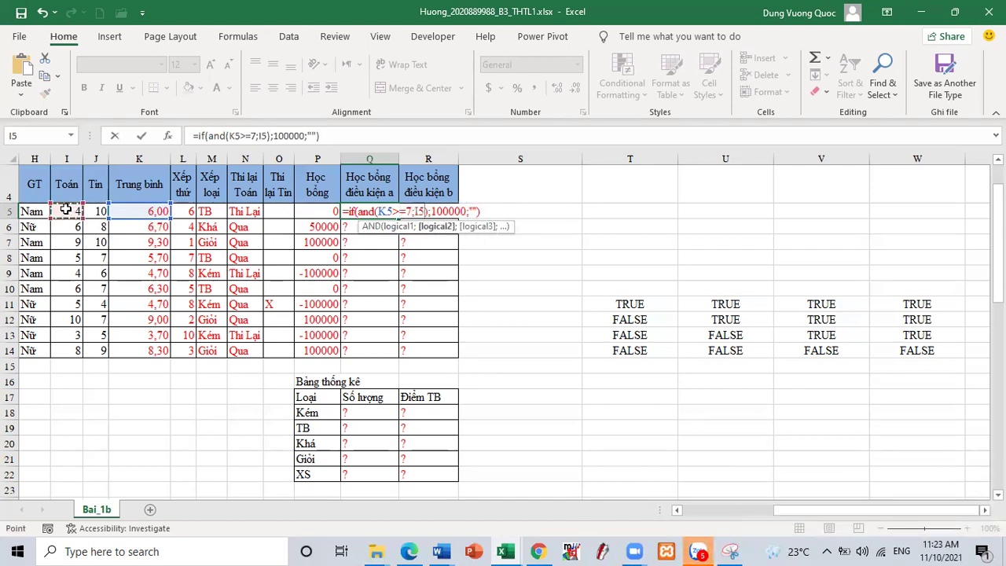
type(">=5;")
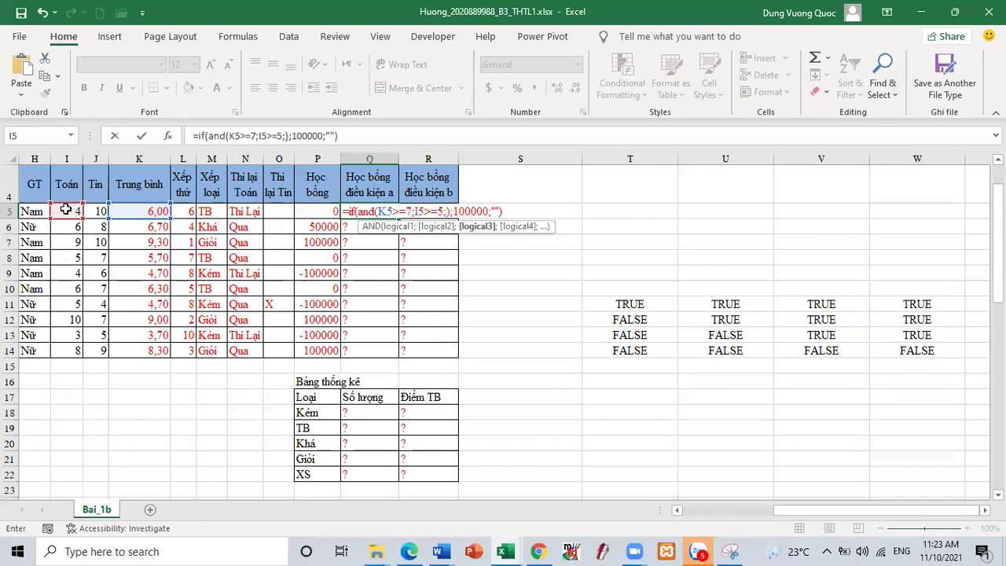
left_click(94, 211)
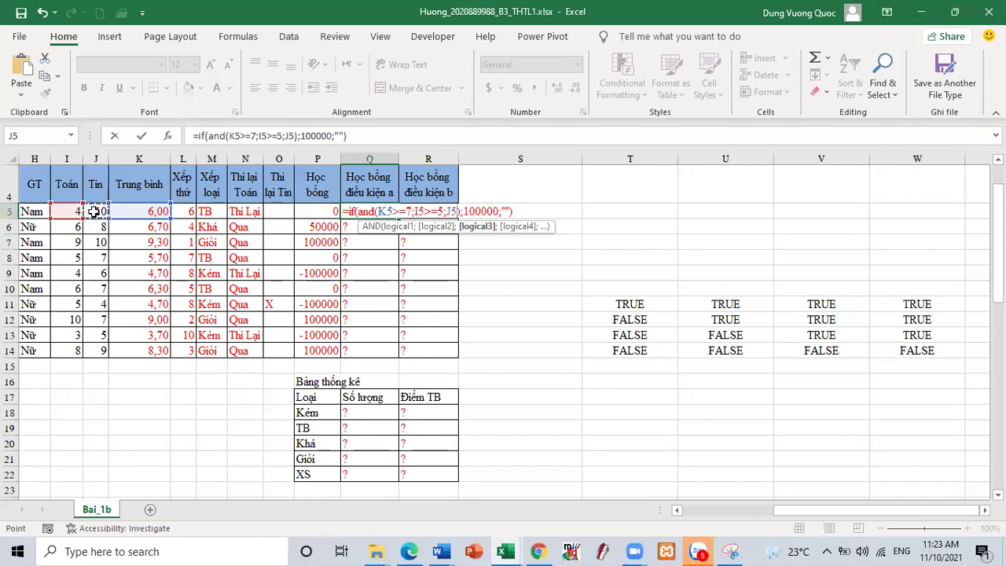
type(">=")
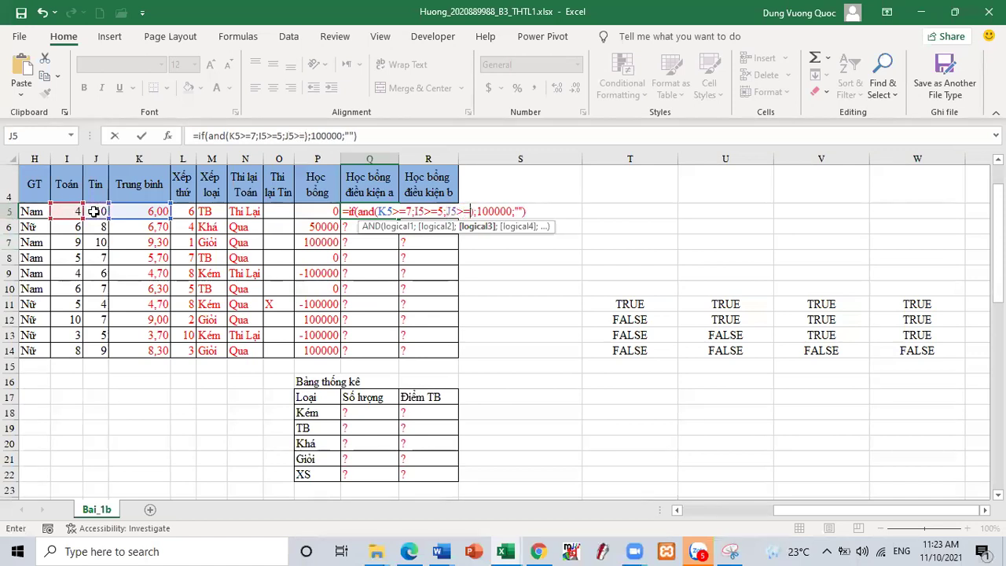
type("5")
key("Return")
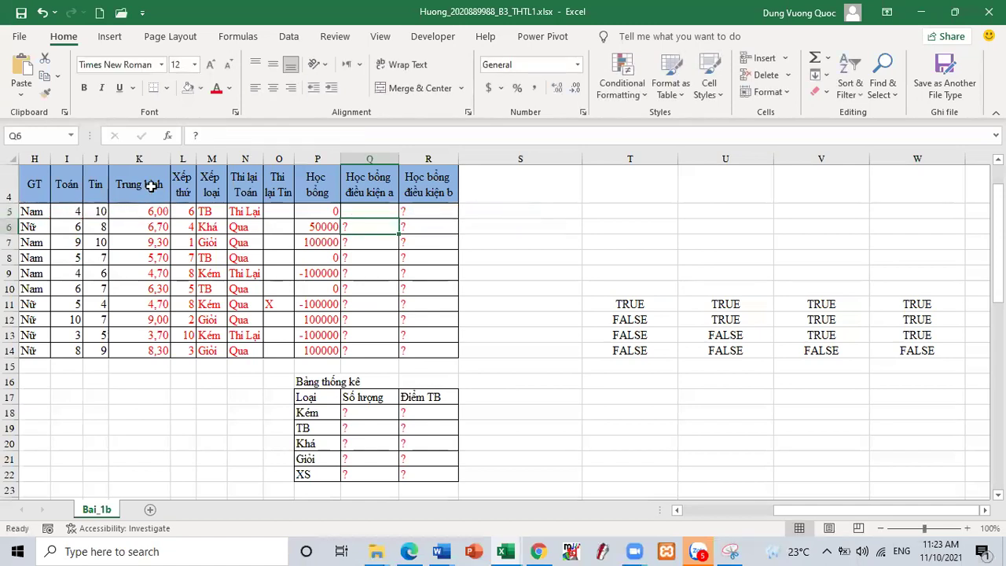
left_click(394, 214)
double_click(399, 219)
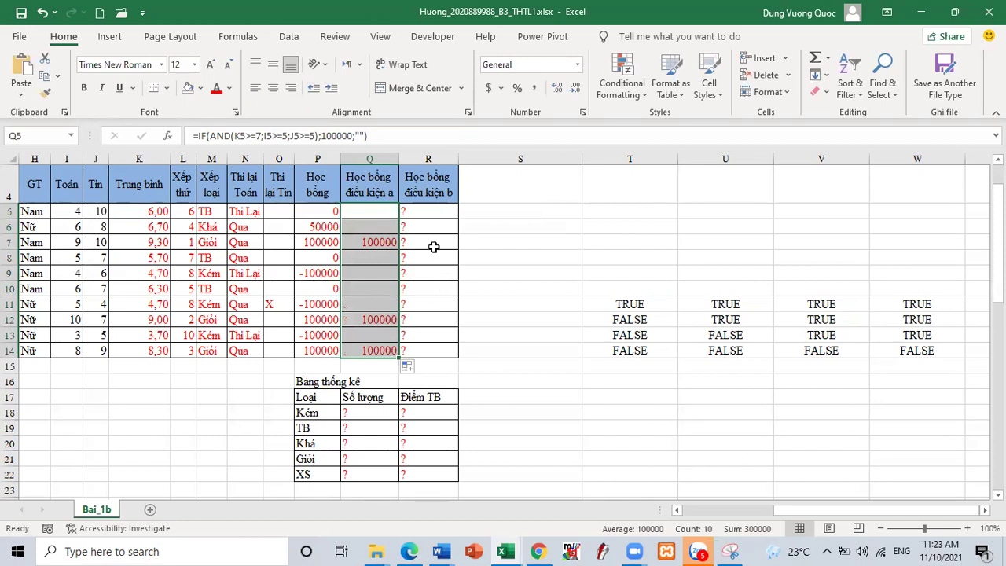
key("ctrl+Down")
- Highlight I5>=5;J5>=5 in the Q5 formula, switch to Edge to review MAX and MIN in Tailieu_CBCNTT.pdf, and return to Excel
double_click(383, 212)
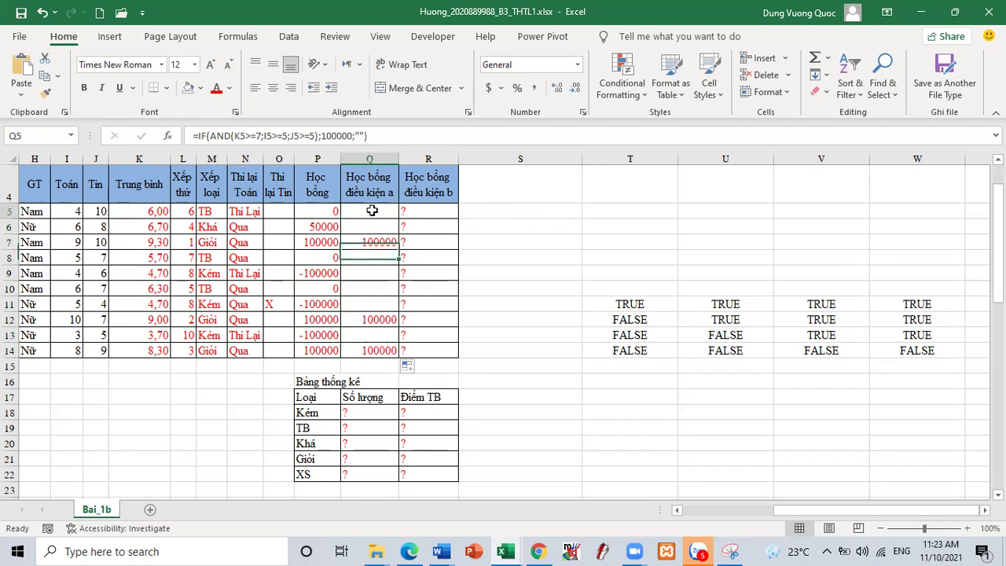
left_click_drag(429, 210, 492, 210)
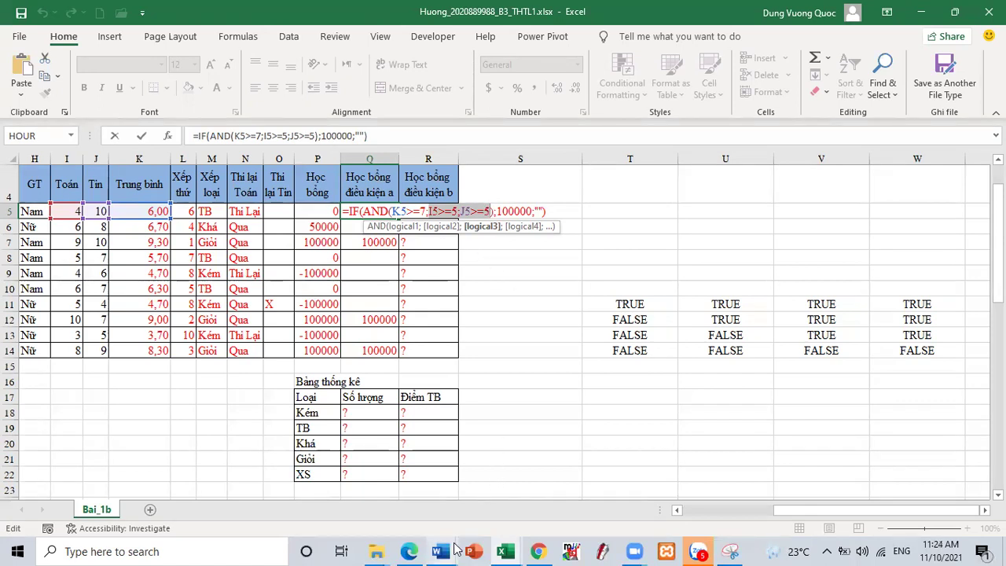
left_click(412, 550)
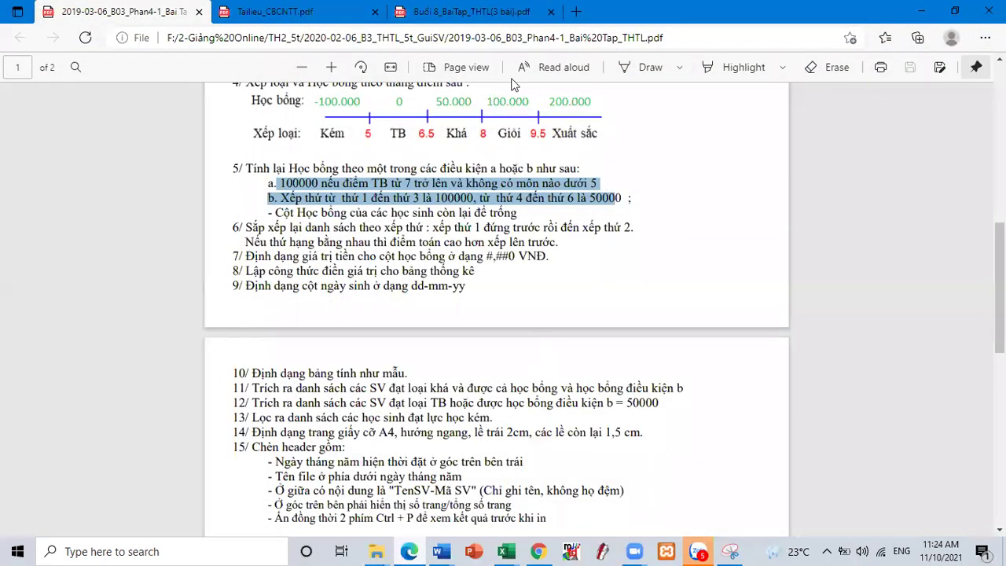
left_click(271, 11)
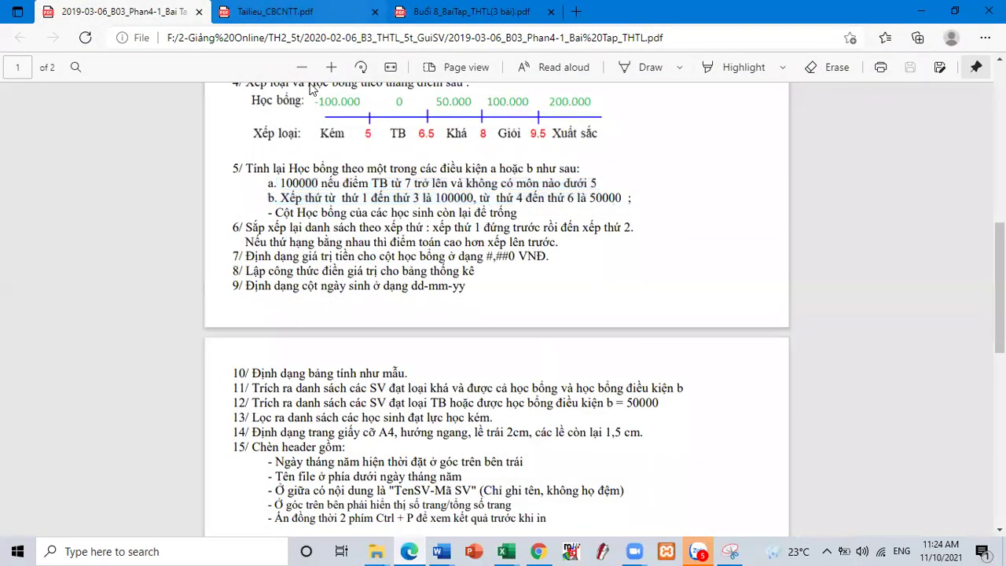
scroll(415, 285, "down", 4)
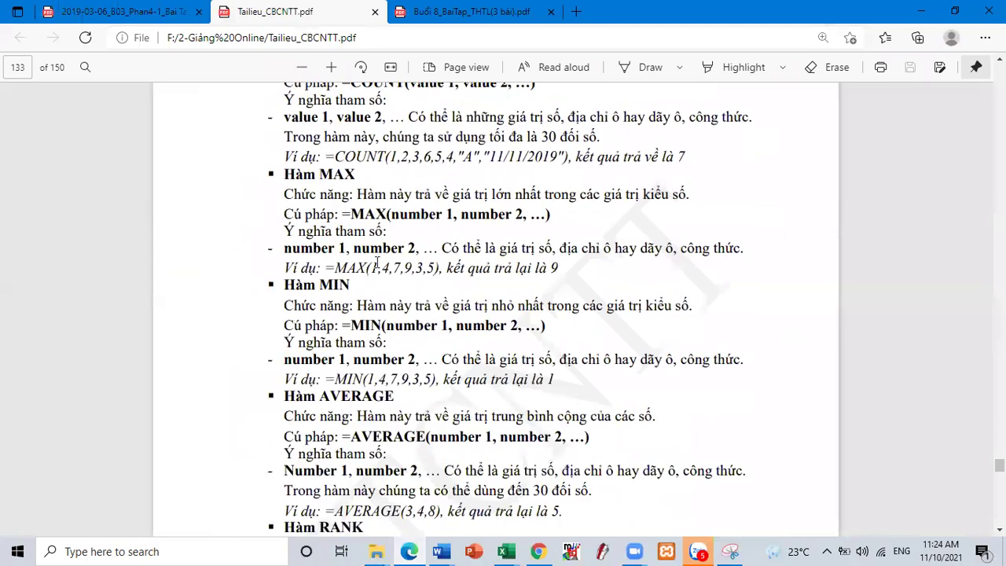
left_click_drag(328, 305, 565, 336)
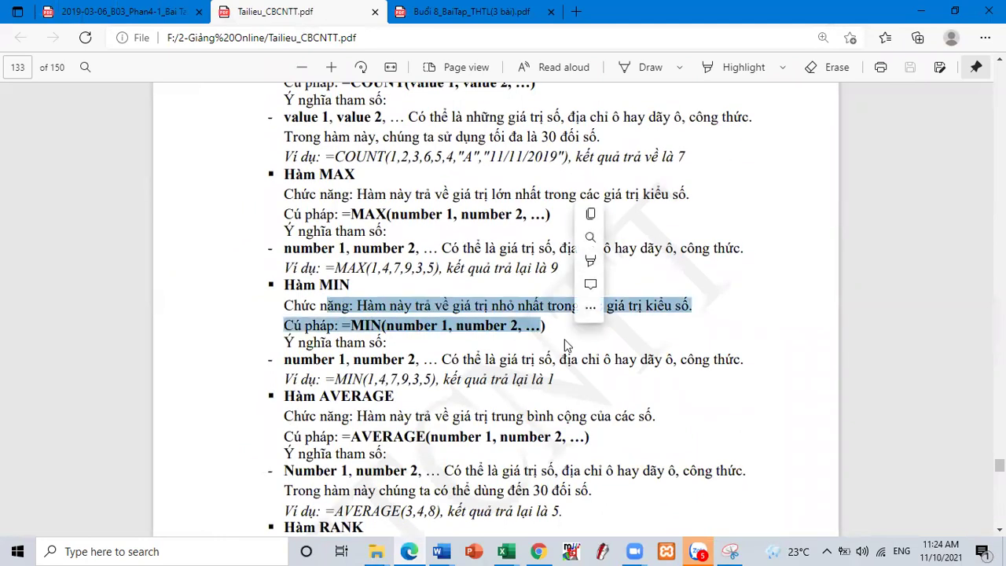
left_click_drag(435, 195, 490, 268)
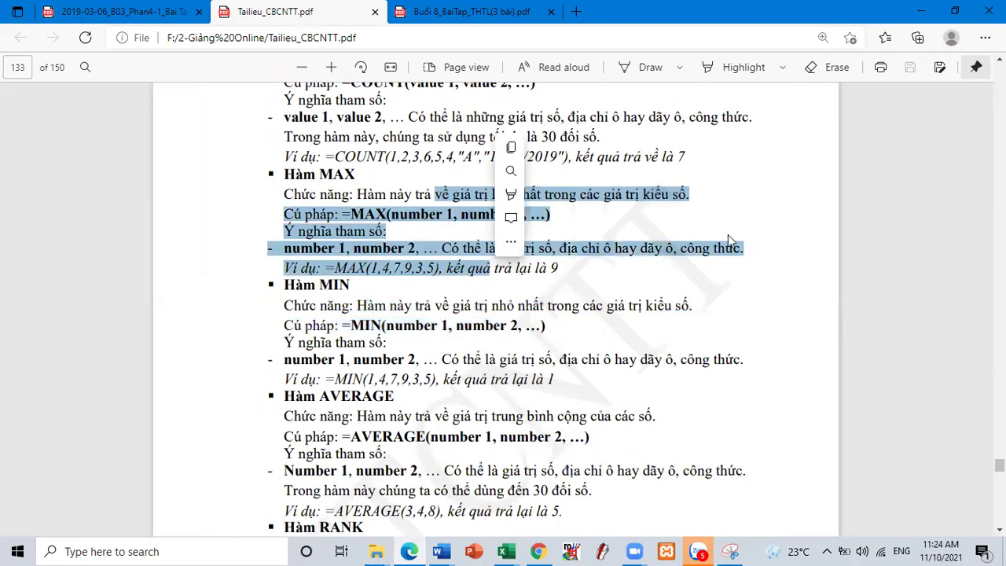
key("alt+Tab")
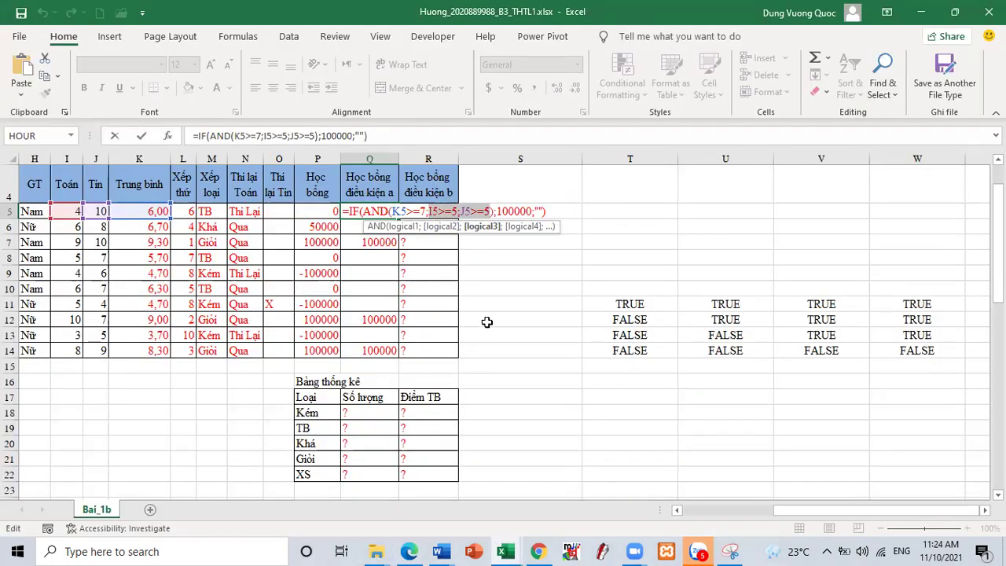
- Replace the two subject-score checks in Q5 with MIN(I5:J5)>=5 and fill the revised formula down to Q14
key("BackSpace")
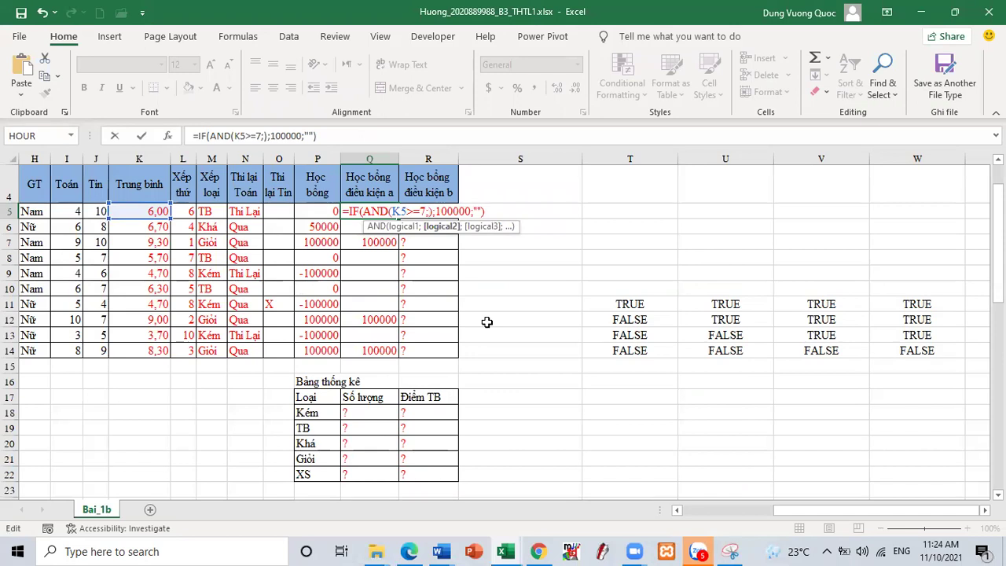
type("min()")
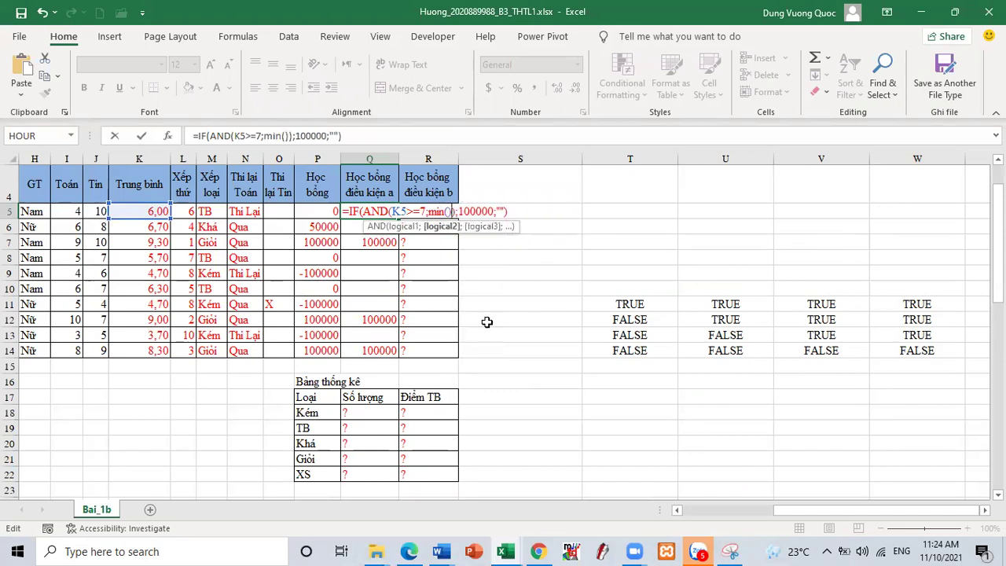
type(">=")
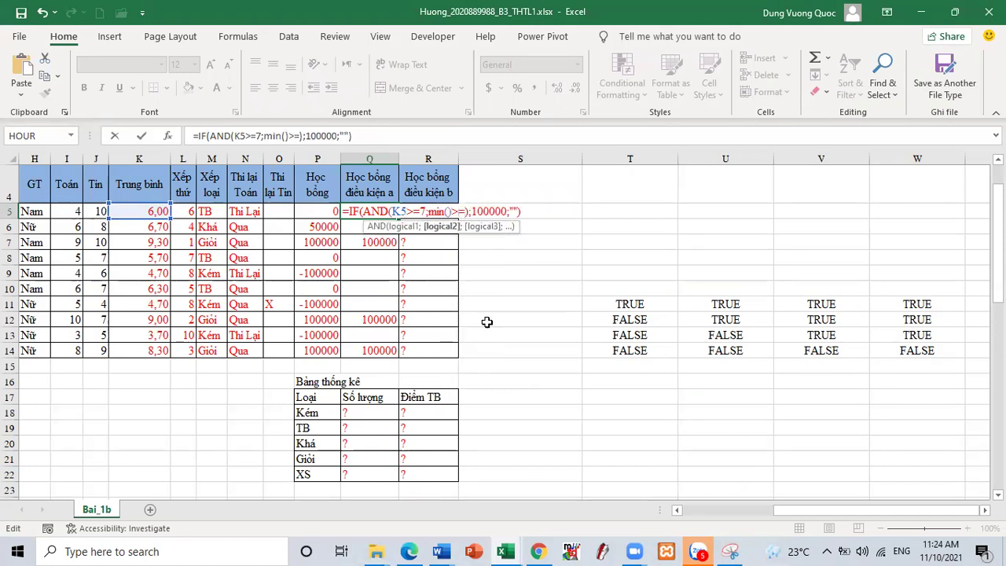
type("5")
key("Return")
key("Return")
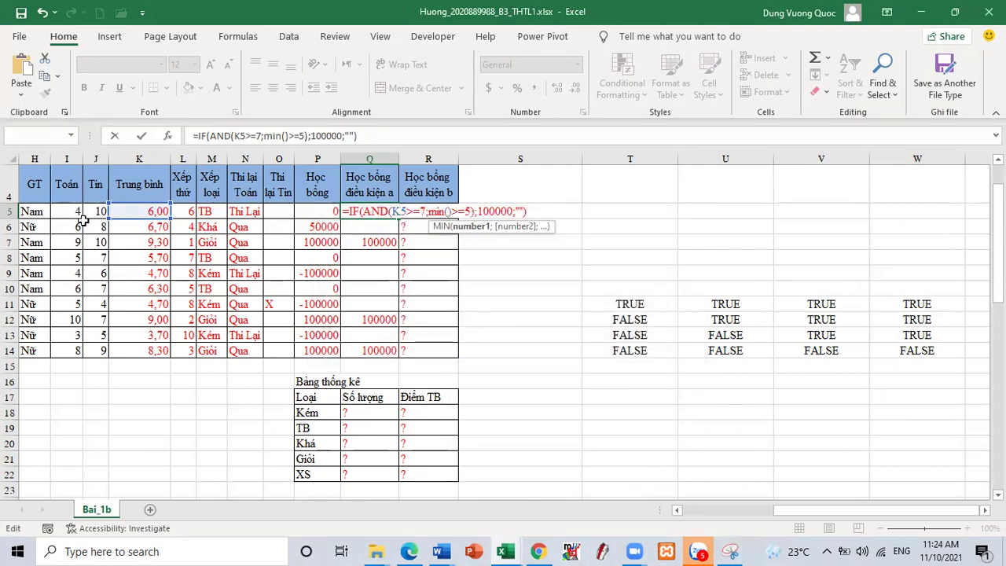
left_click_drag(74, 209, 91, 210)
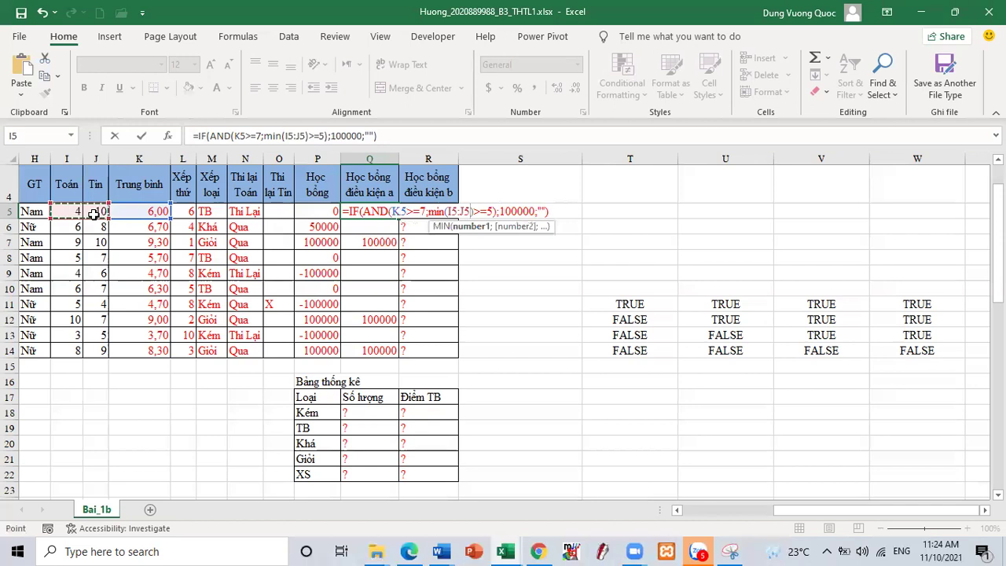
key("Return")
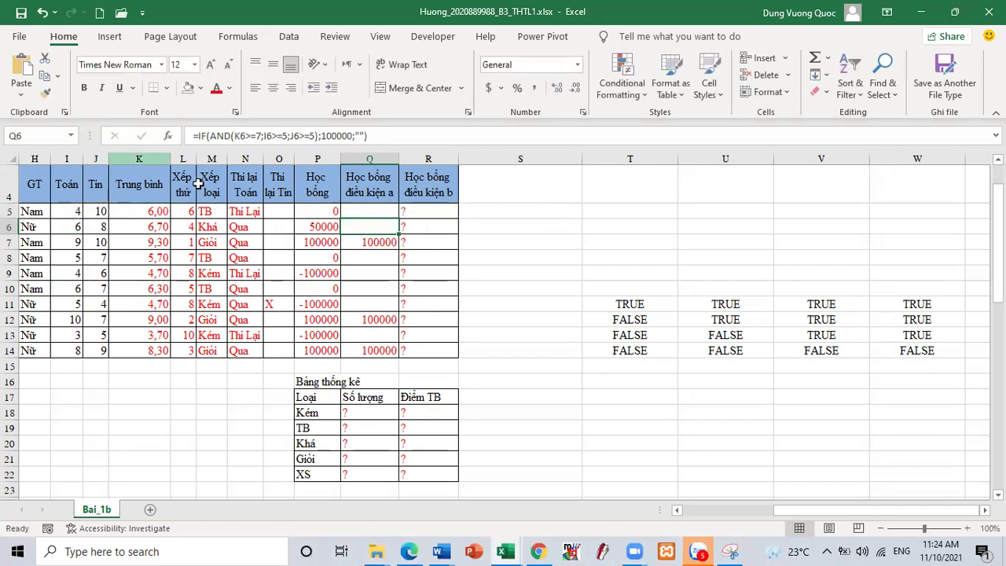
left_click(369, 210)
left_click_drag(399, 218, 391, 355)
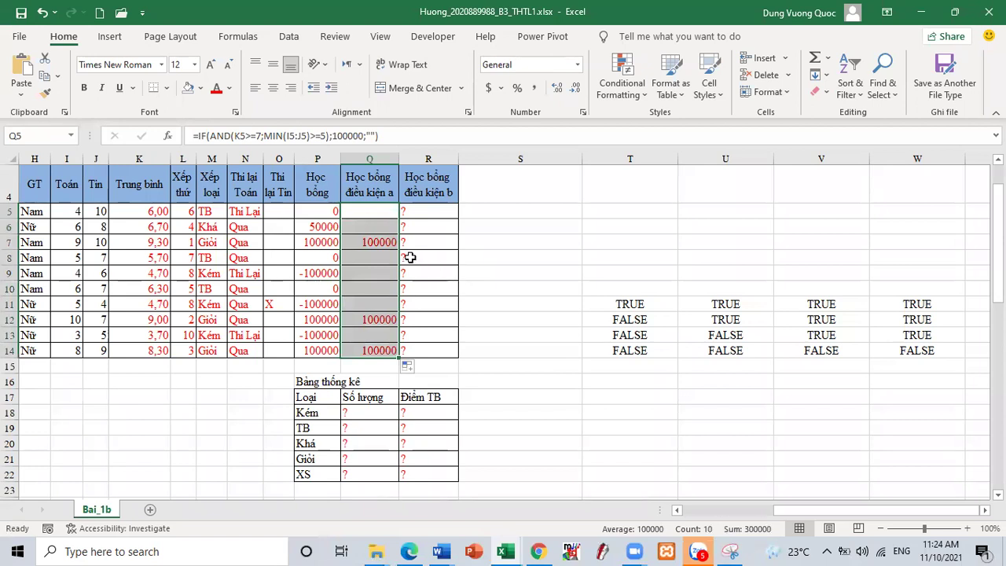
double_click(372, 210)
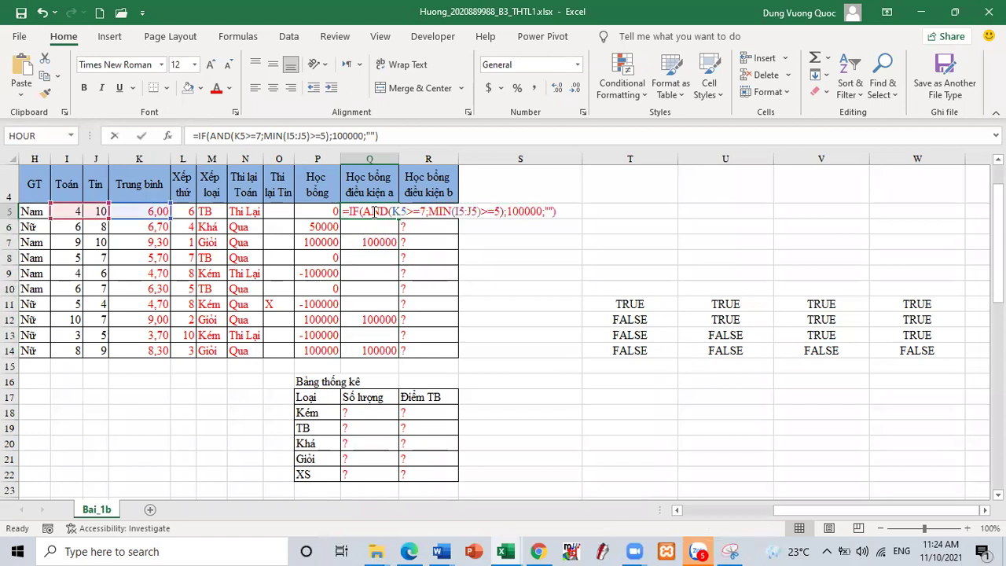
key("Escape")
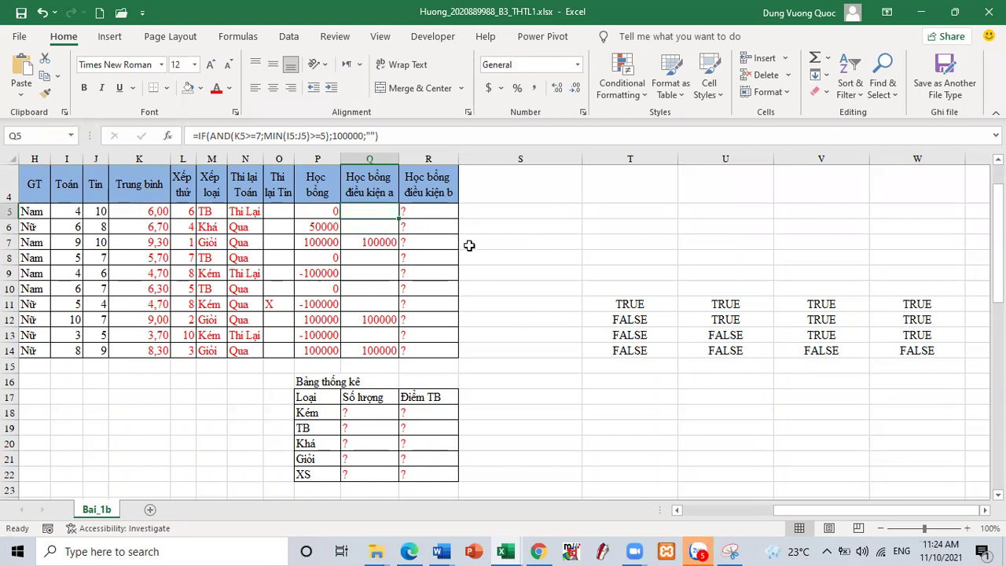
key("F2")
key("Escape")
- Rebuild the formula outline =IF(AND();100000;"") in Q5 from scratch, leaving the AND test empty
type("=")
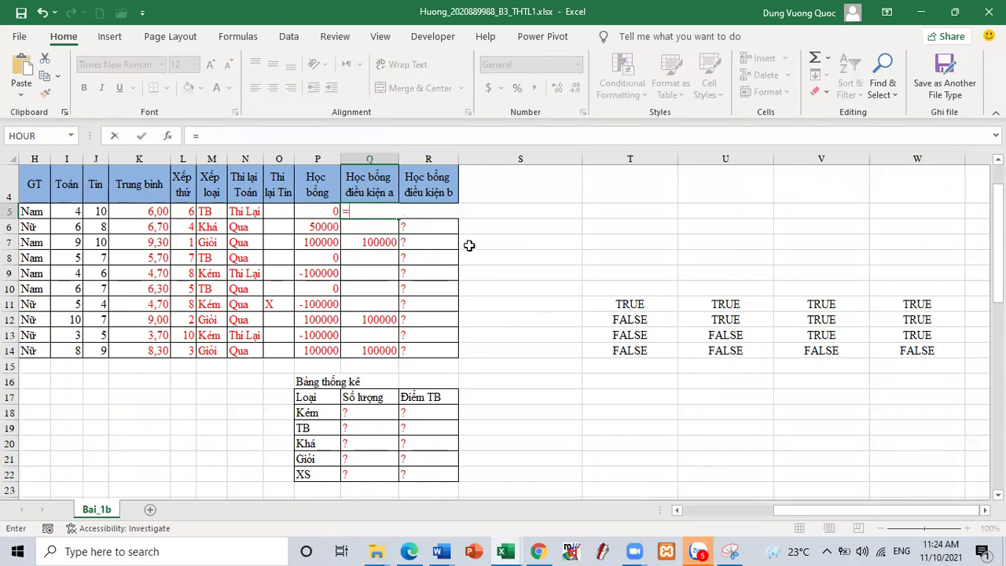
type("if")
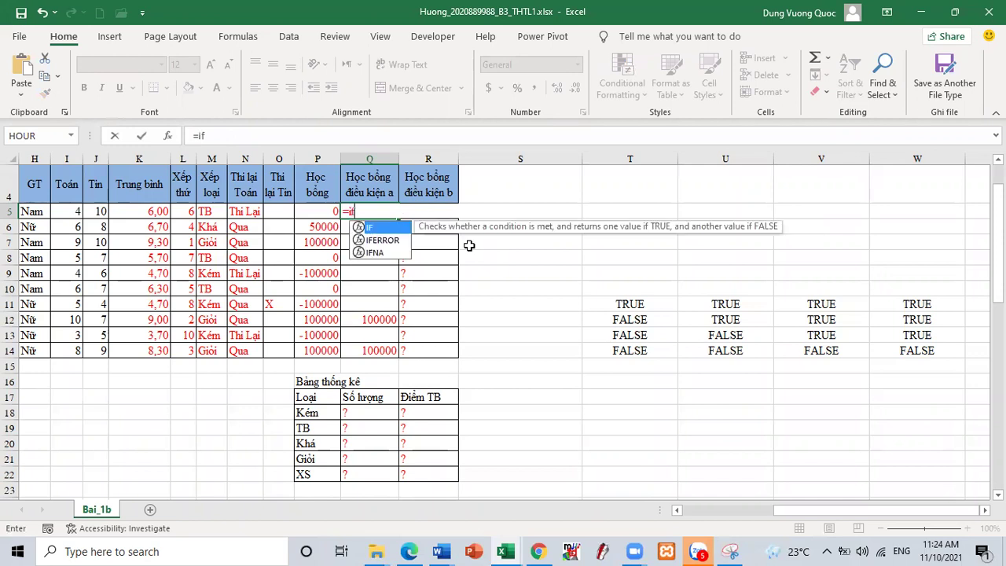
type("()")
key("Return")
key("Return")
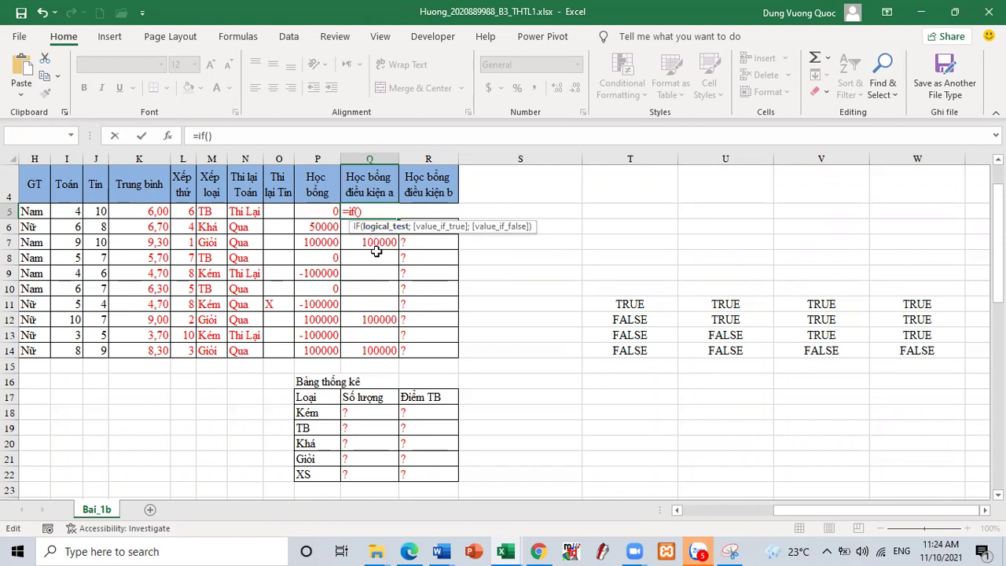
type("and")
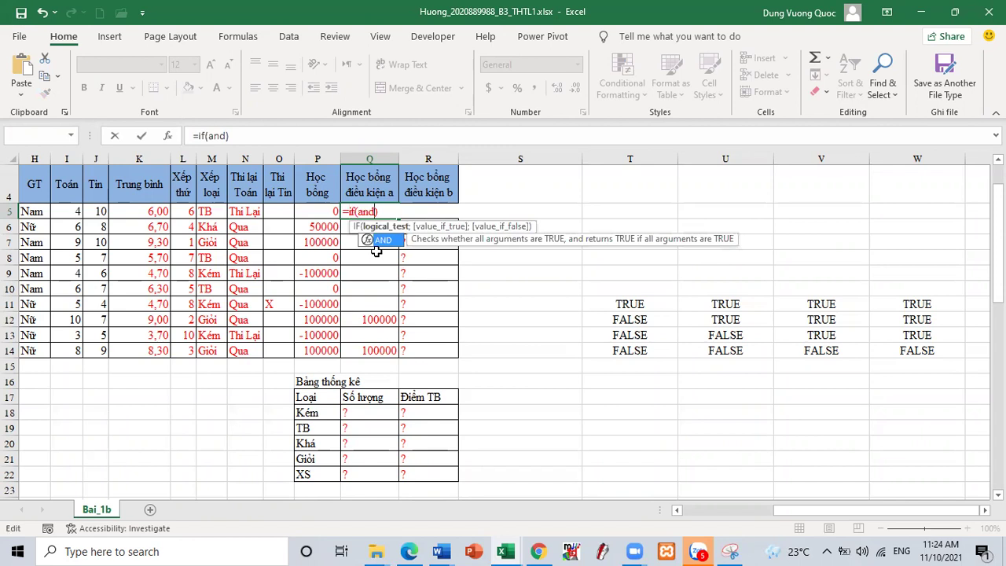
type("();100000")
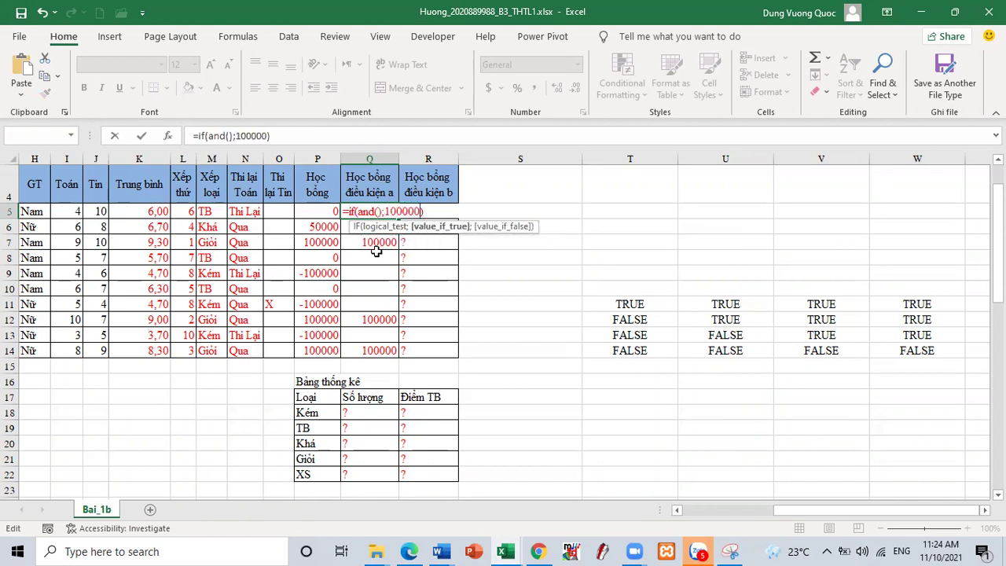
type(";\"\")")
key("Return")
key("Return")
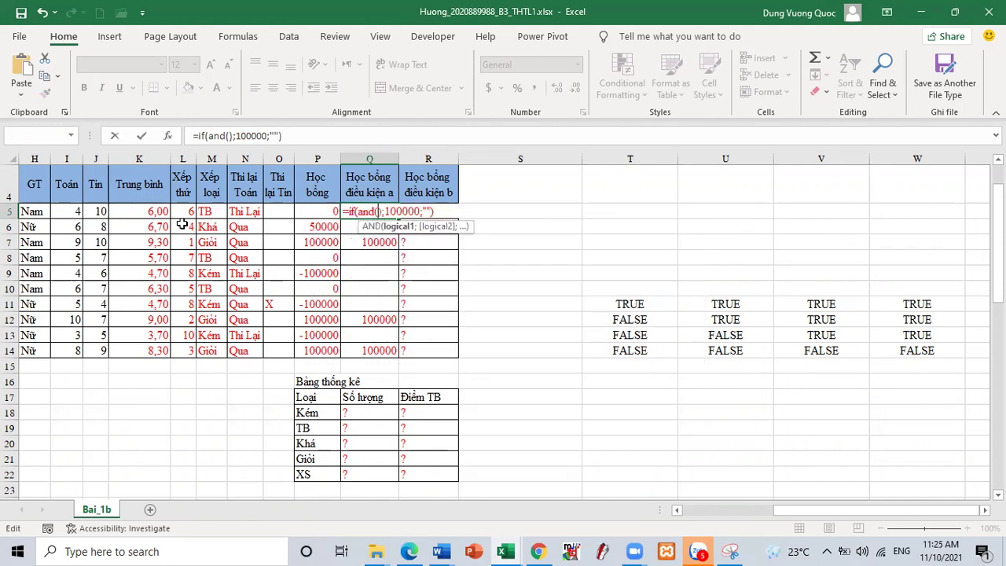
- Fill the AND test in Q5 with K5>=7 and MIN()>=5, leaving the MIN arguments empty
left_click(153, 213)
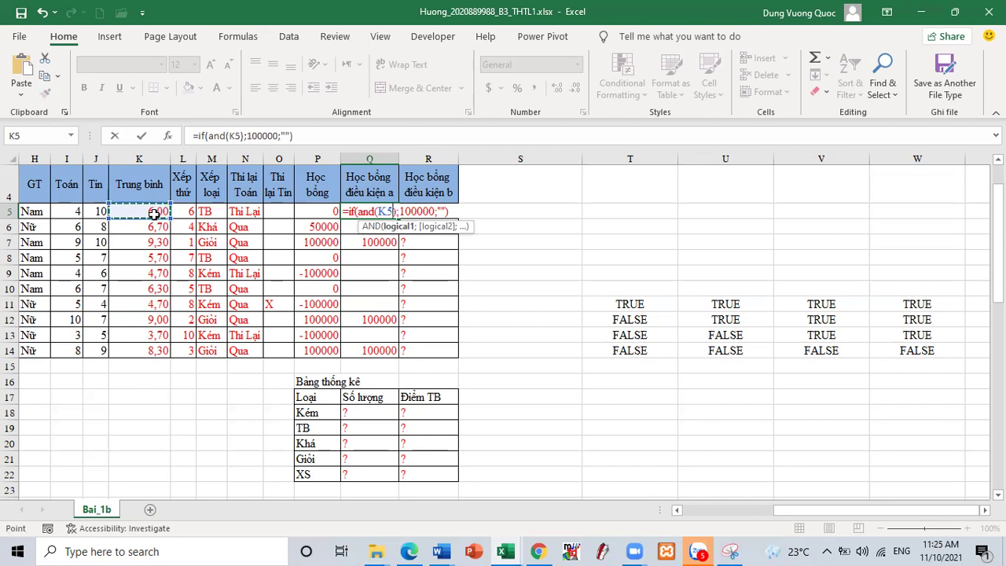
type(">")
type("=7")
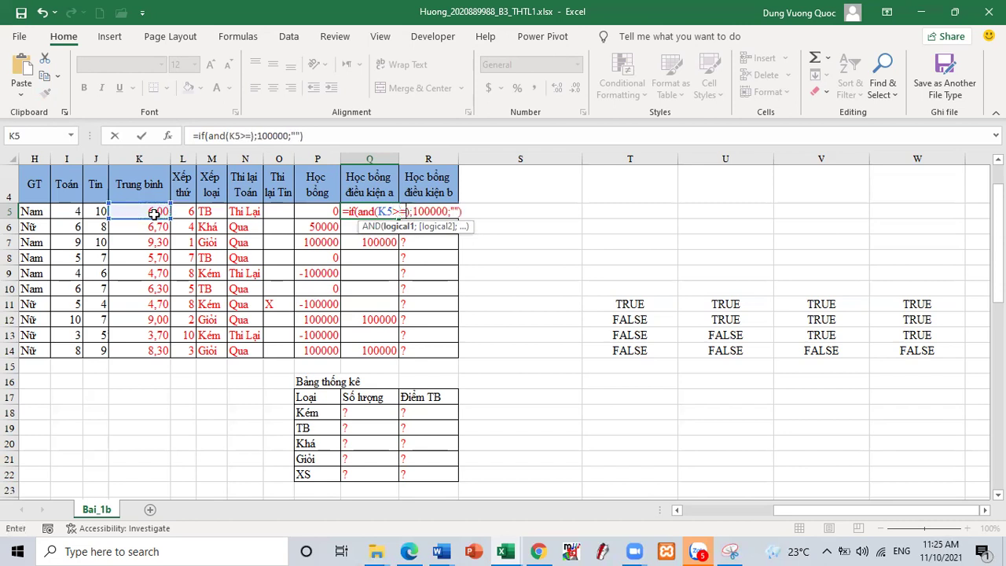
type(";'")
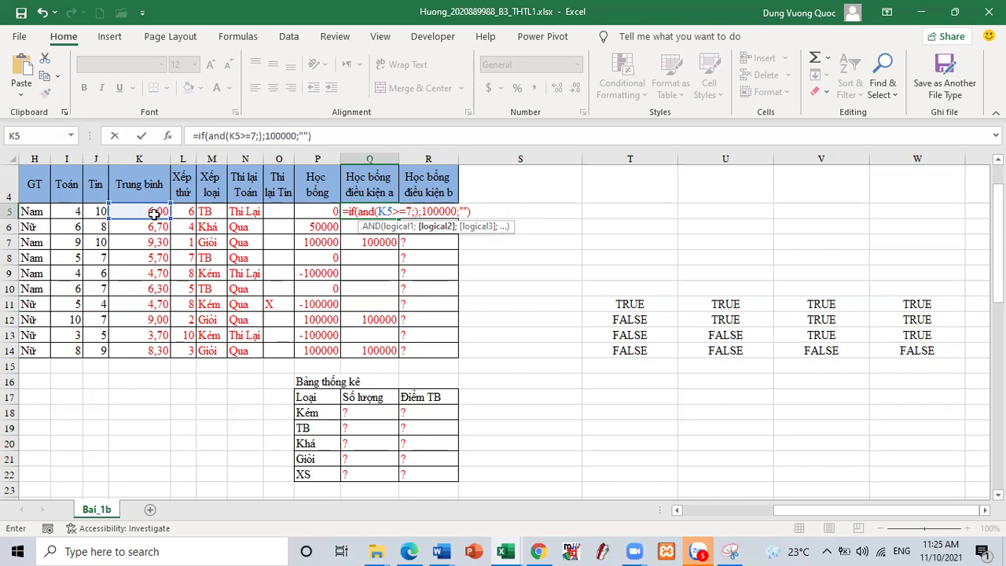
type("min")
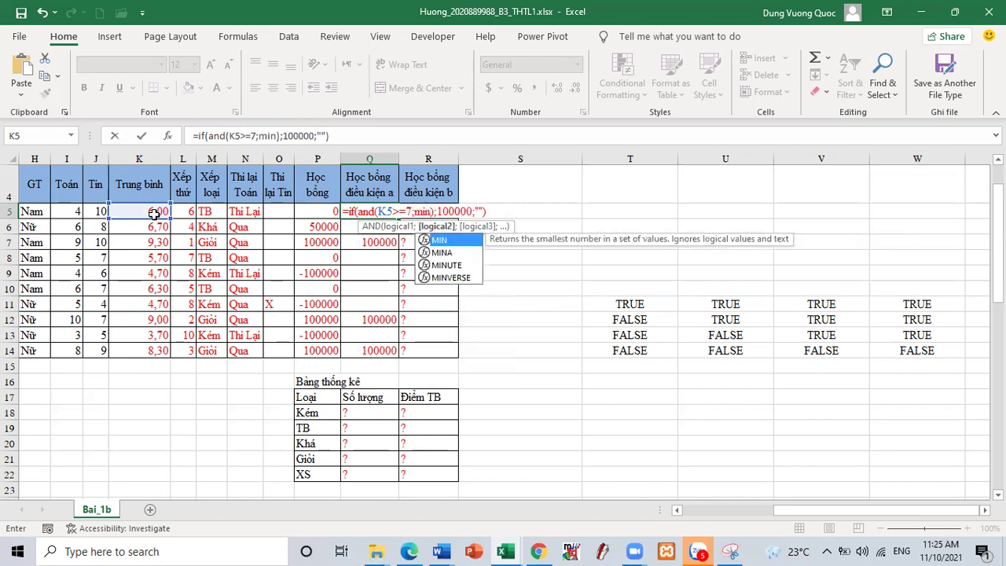
type("()")
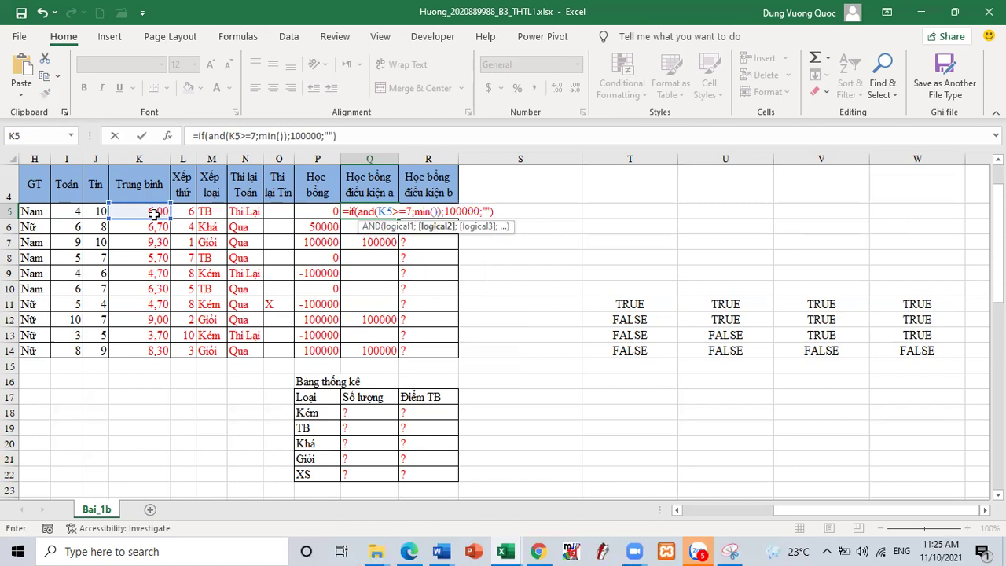
type(">=")
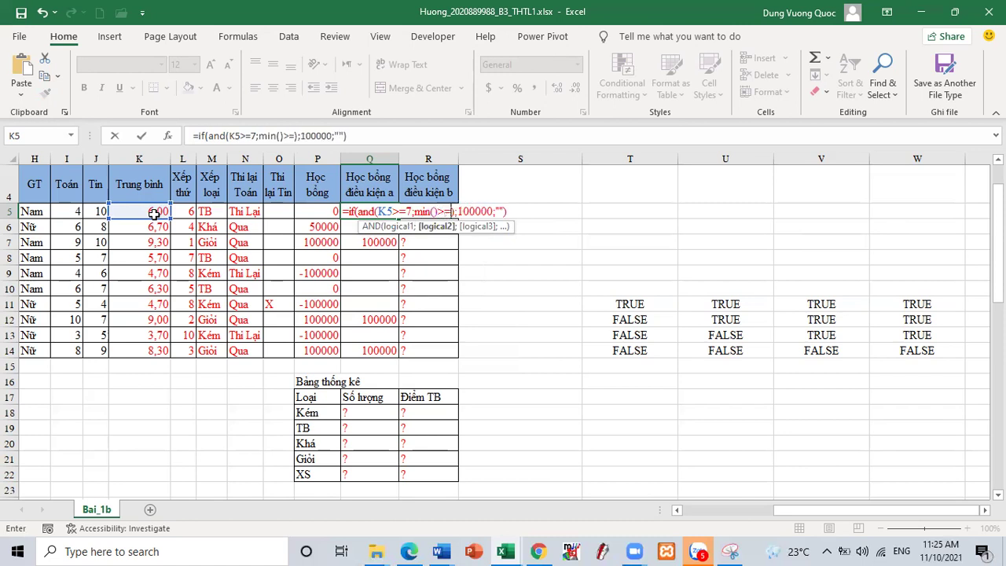
type("5")
key("Return")
key("Return")
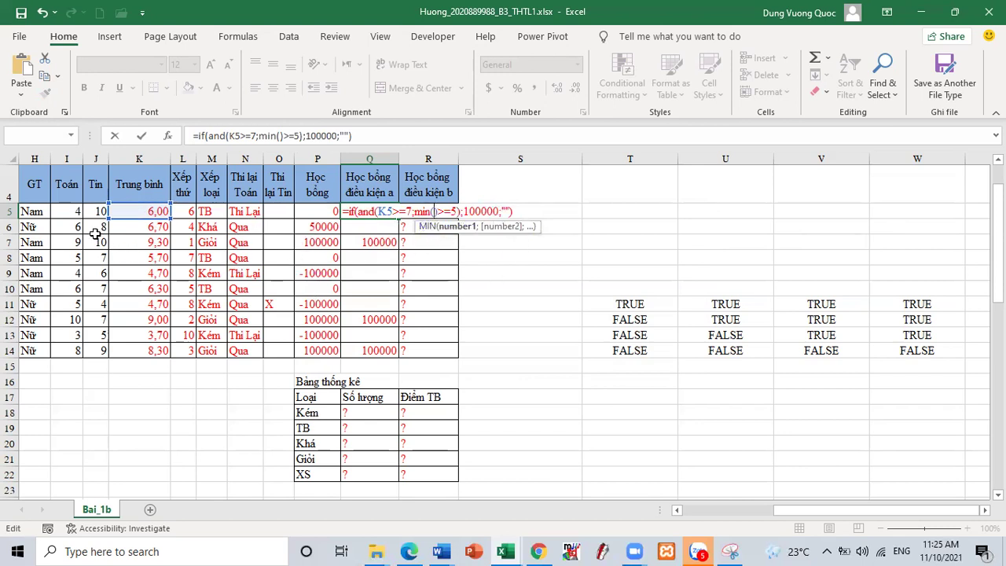
- Complete the MIN function in Q5 with the score range I5:J5 and fill the formula down to Q14
left_click_drag(67, 211, 95, 213)
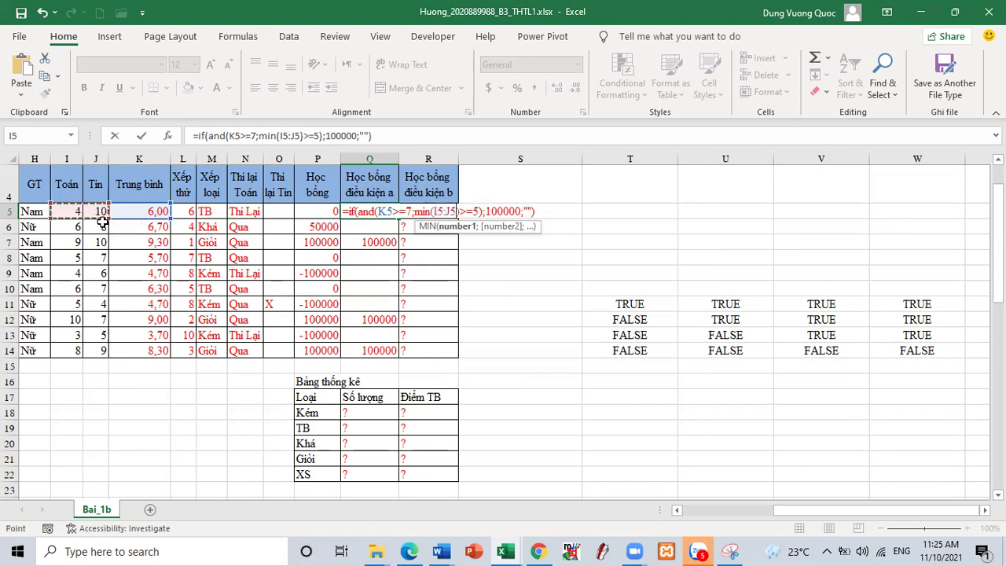
key("Return")
left_click(379, 211)
left_click_drag(400, 217, 399, 360)
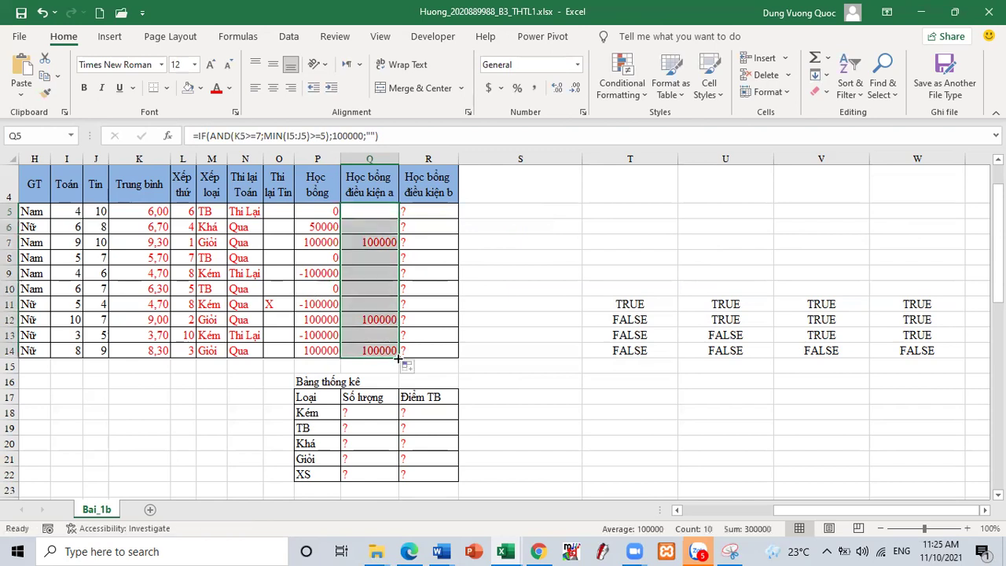
left_click(438, 210)
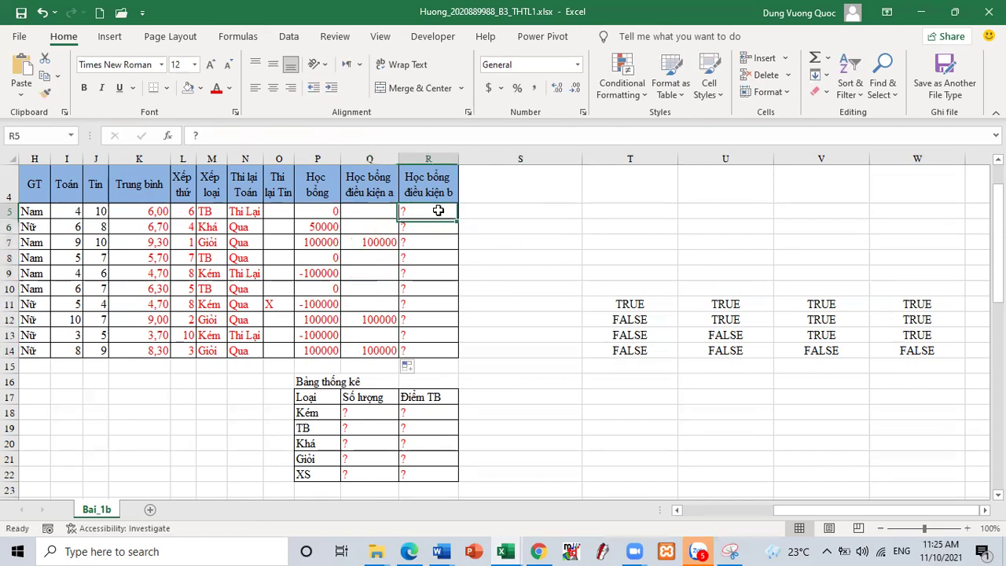
left_click(409, 551)
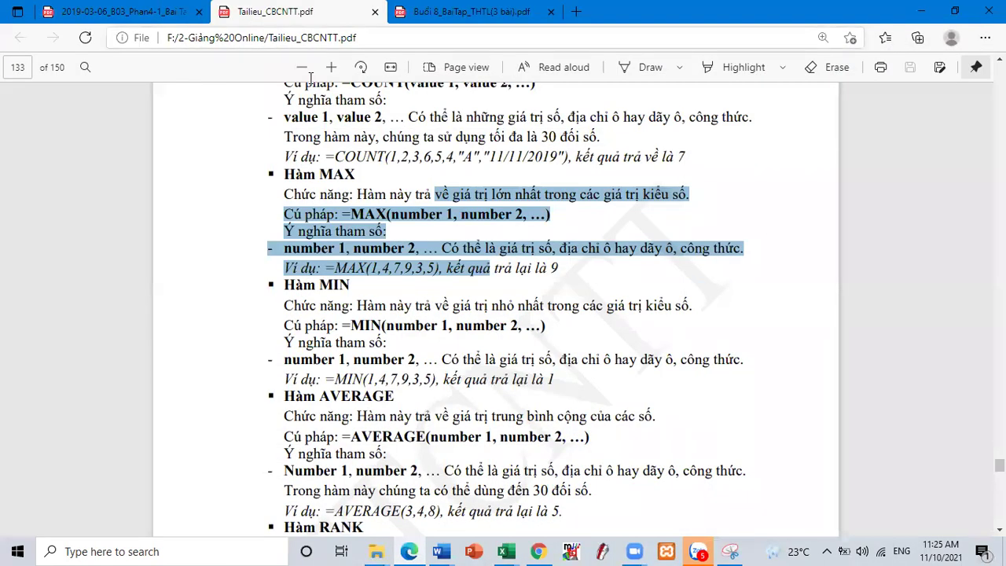
key("ctrl+shift+Tab")
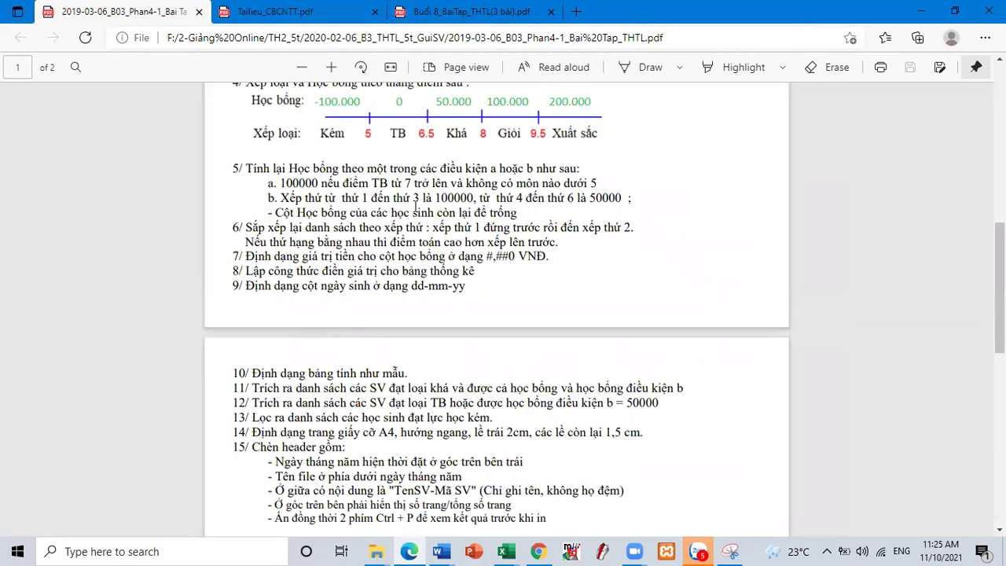
left_click_drag(343, 199, 474, 198)
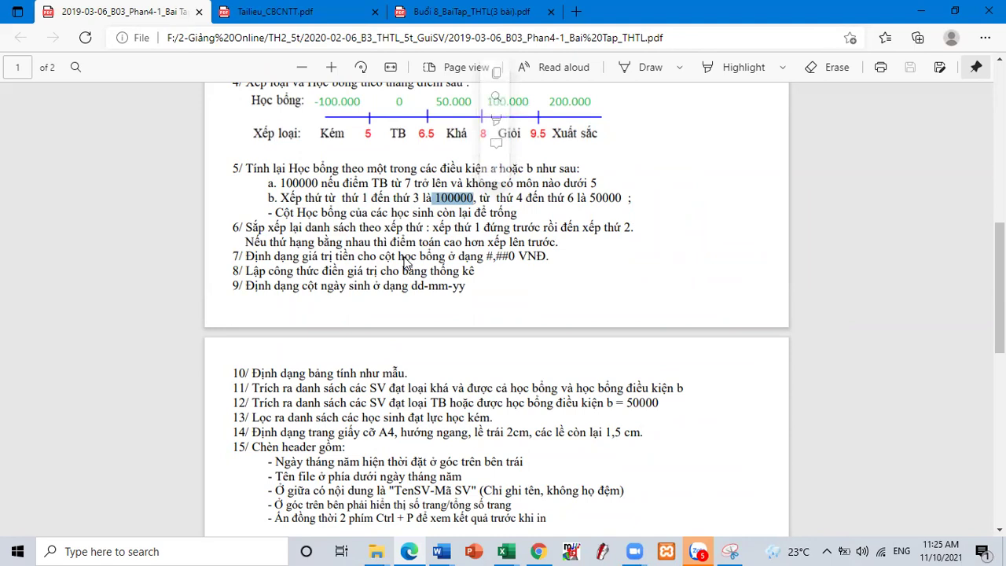
left_click(592, 199)
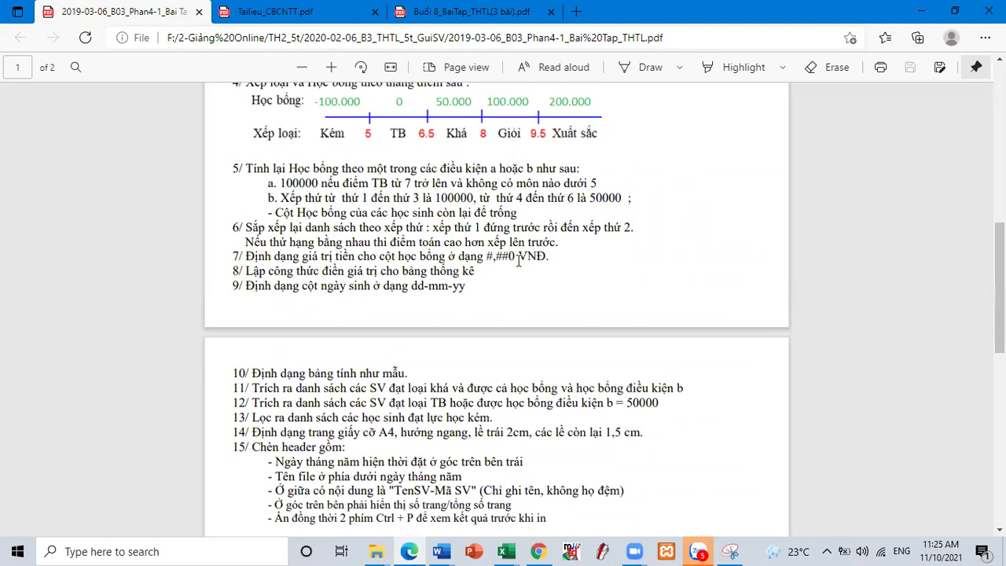
left_click_drag(368, 201, 565, 201)
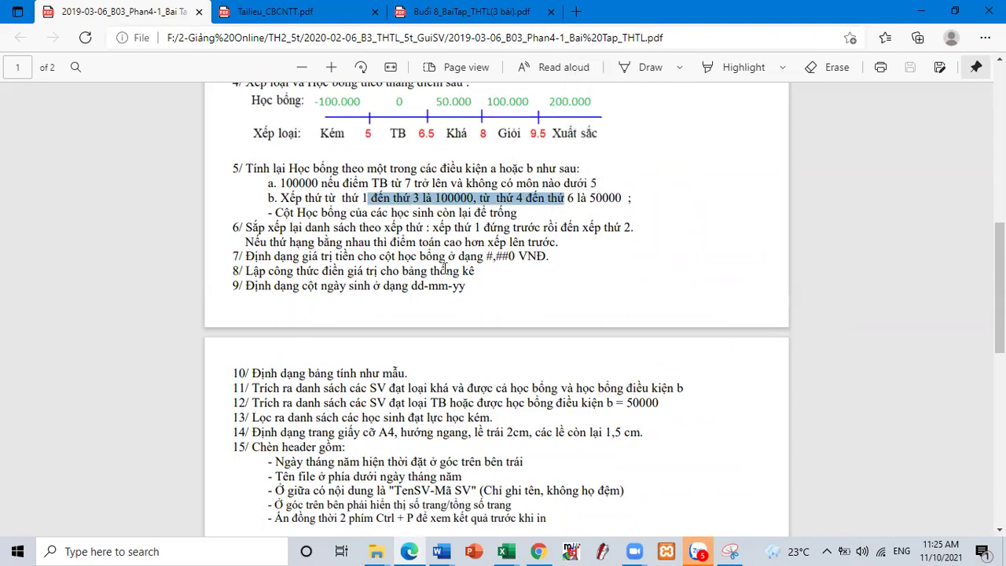
left_click(325, 241)
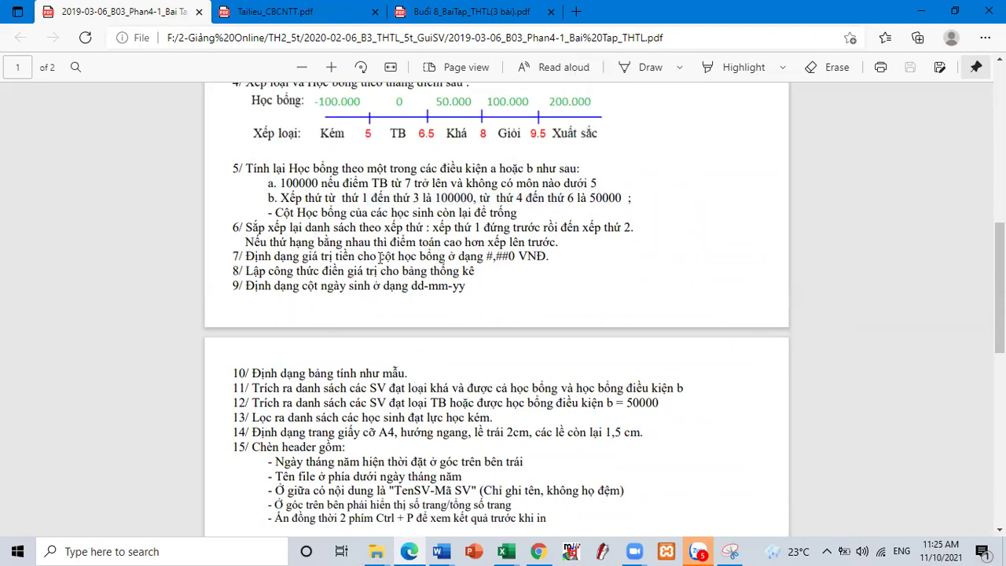
left_click_drag(405, 272, 444, 426)
left_click(454, 438)
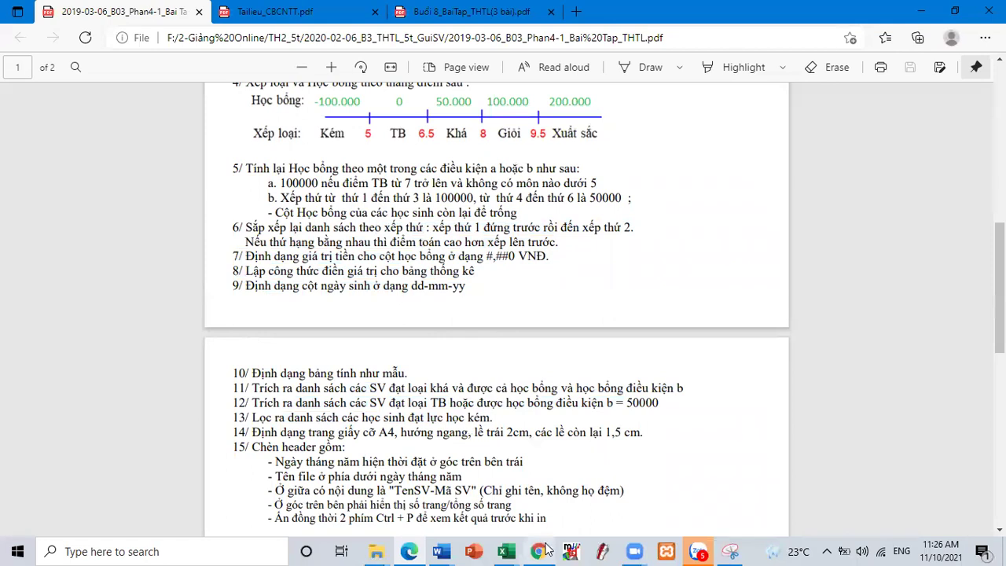
left_click(506, 551)
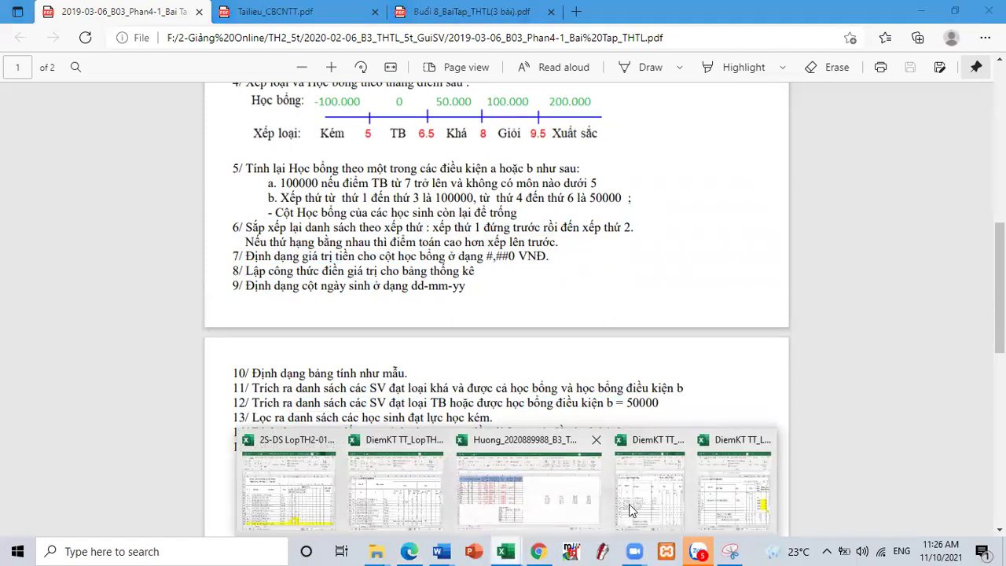
left_click(557, 507)
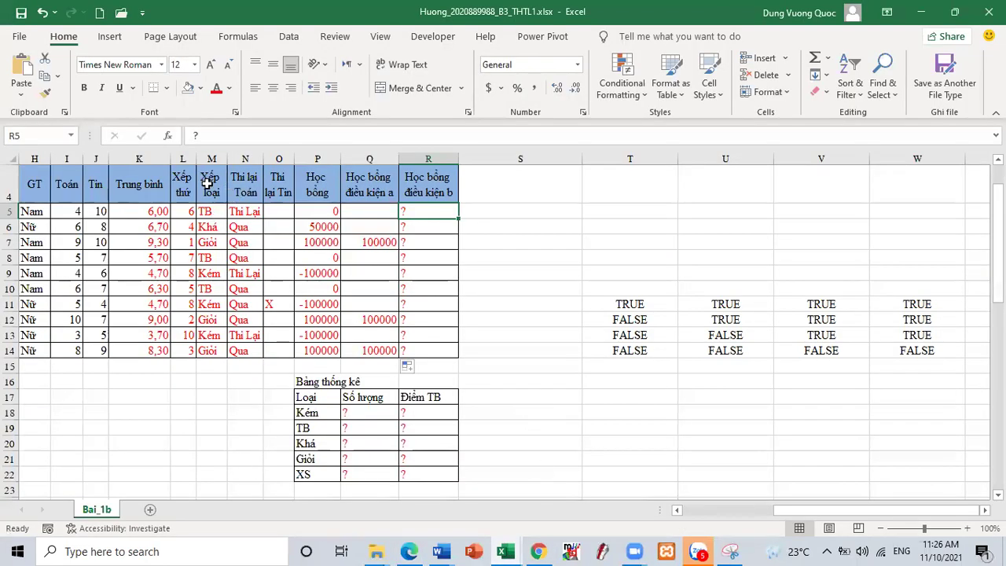
- Check the Page Setup settings of the Bai_1b sheet and close them
left_click_drag(801, 514, 686, 511)
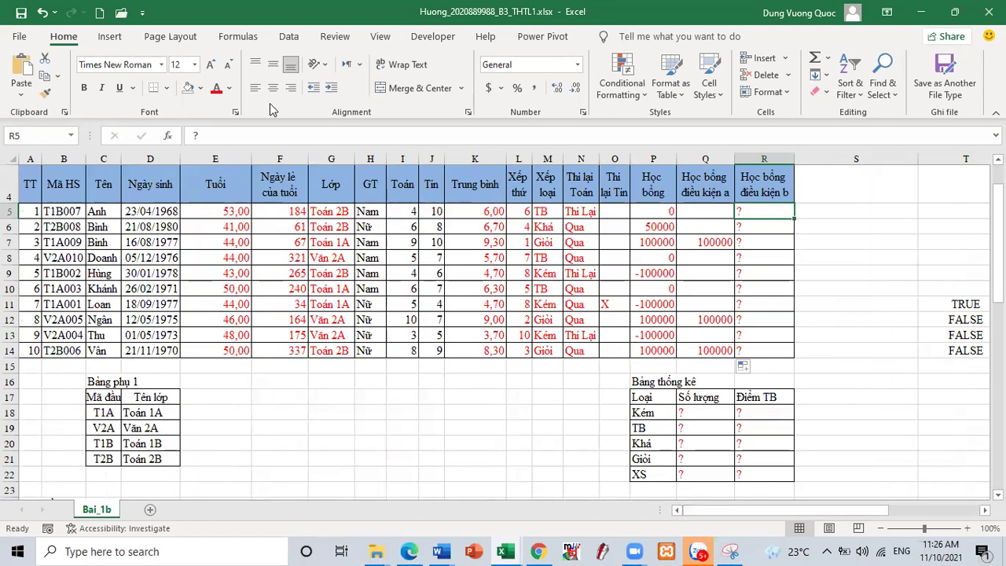
key("alt+p")
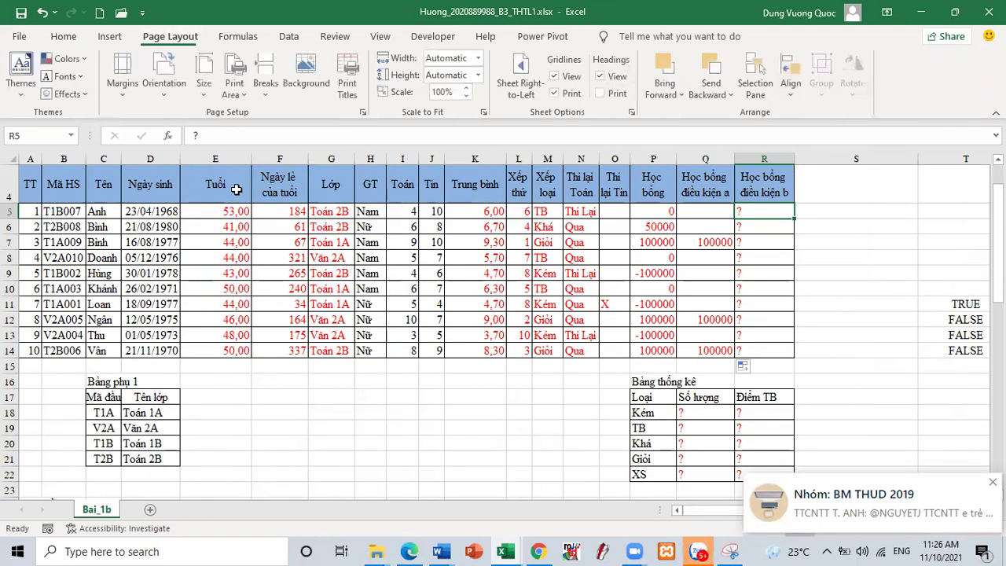
left_click(364, 112)
left_click(536, 389)
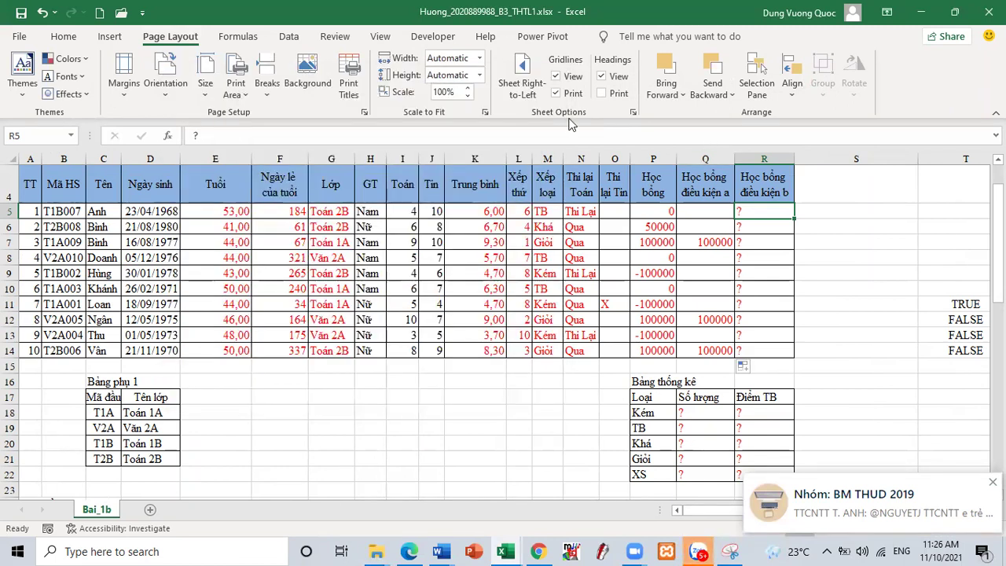